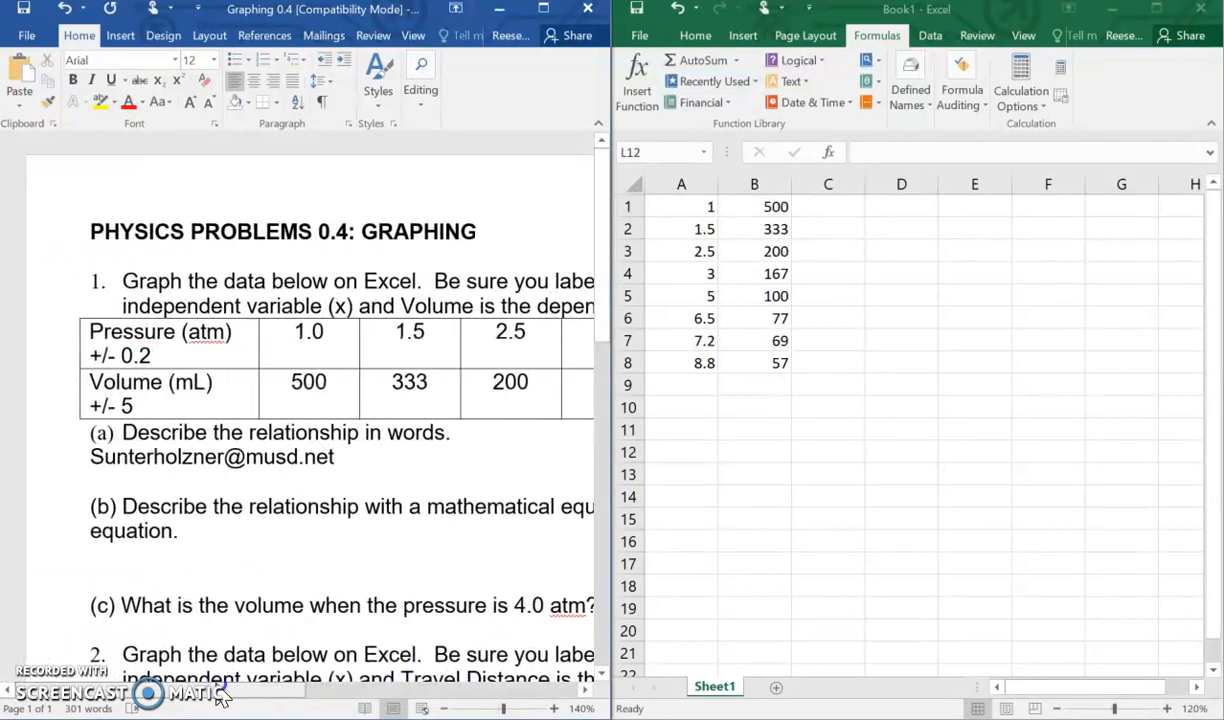
Review the pressure and volume table of problem 1, minimize the Word document and maximize the Excel workbook
mouse_move(253, 680)
left_mouse_down()
mouse_move(355, 664)
mouse_move(270, 668)
left_mouse_up()
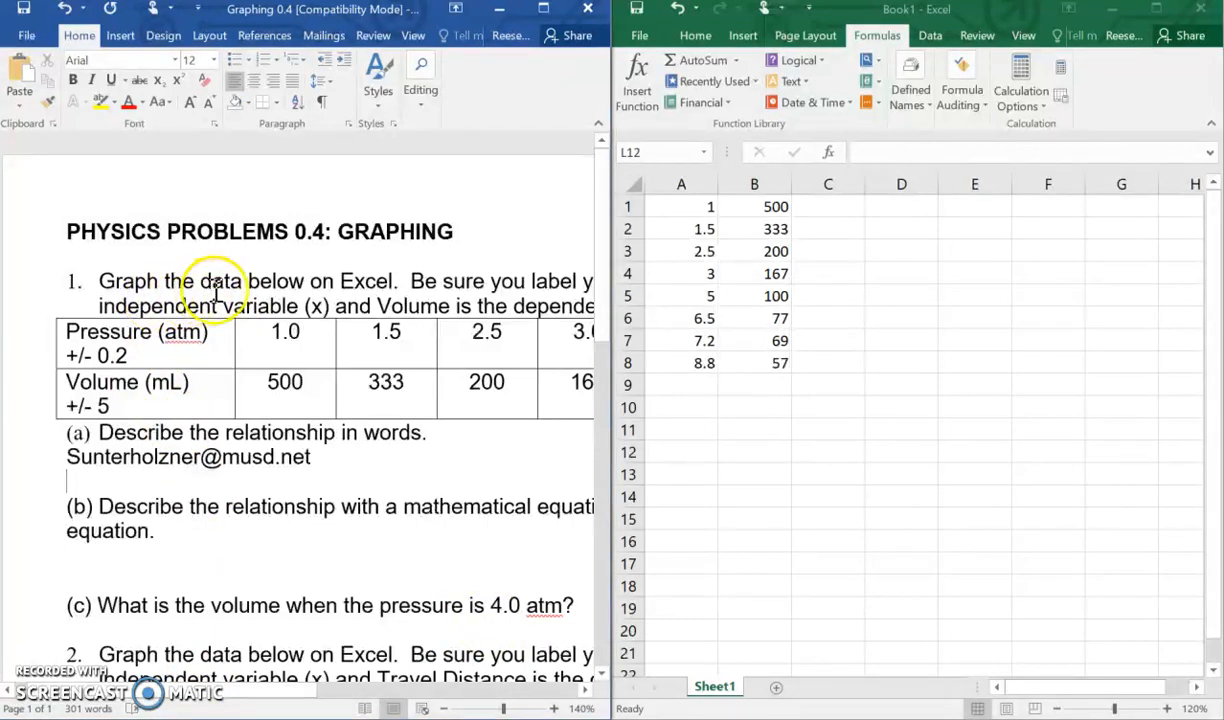
left_click_drag(254, 700, 400, 704)
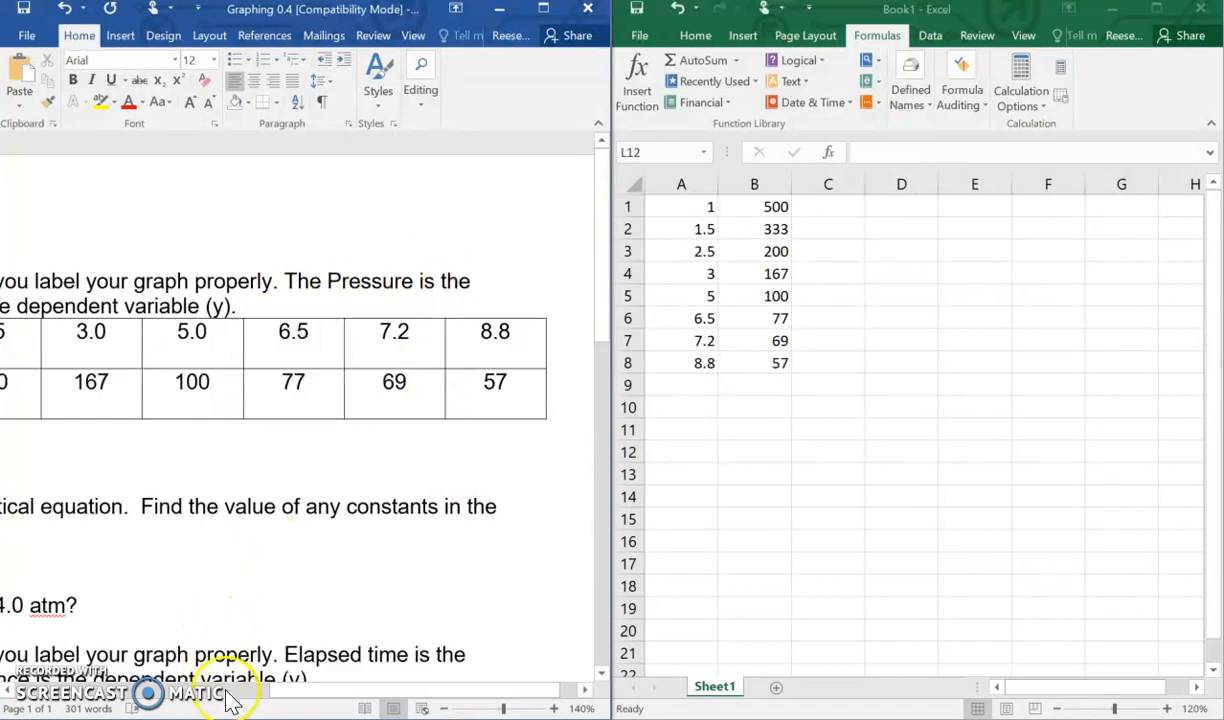
left_click_drag(278, 700, 150, 700)
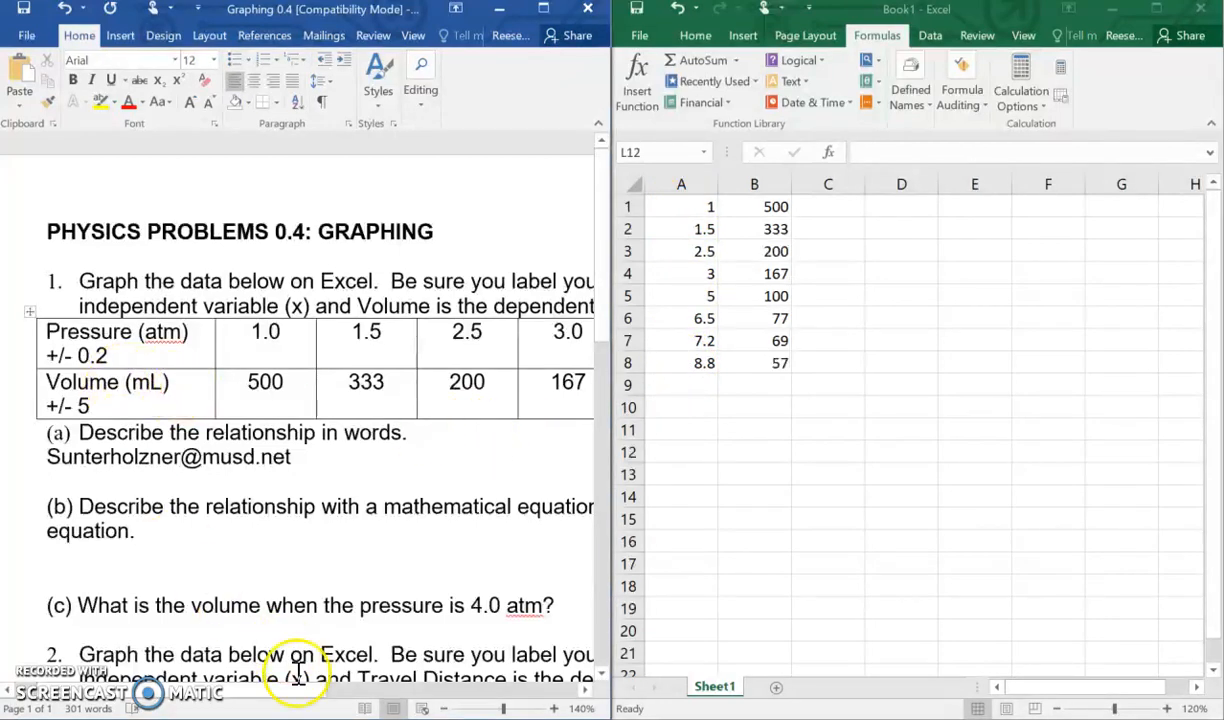
mouse_move(295, 692)
left_mouse_down()
mouse_move(390, 700)
mouse_move(295, 697)
left_mouse_up()
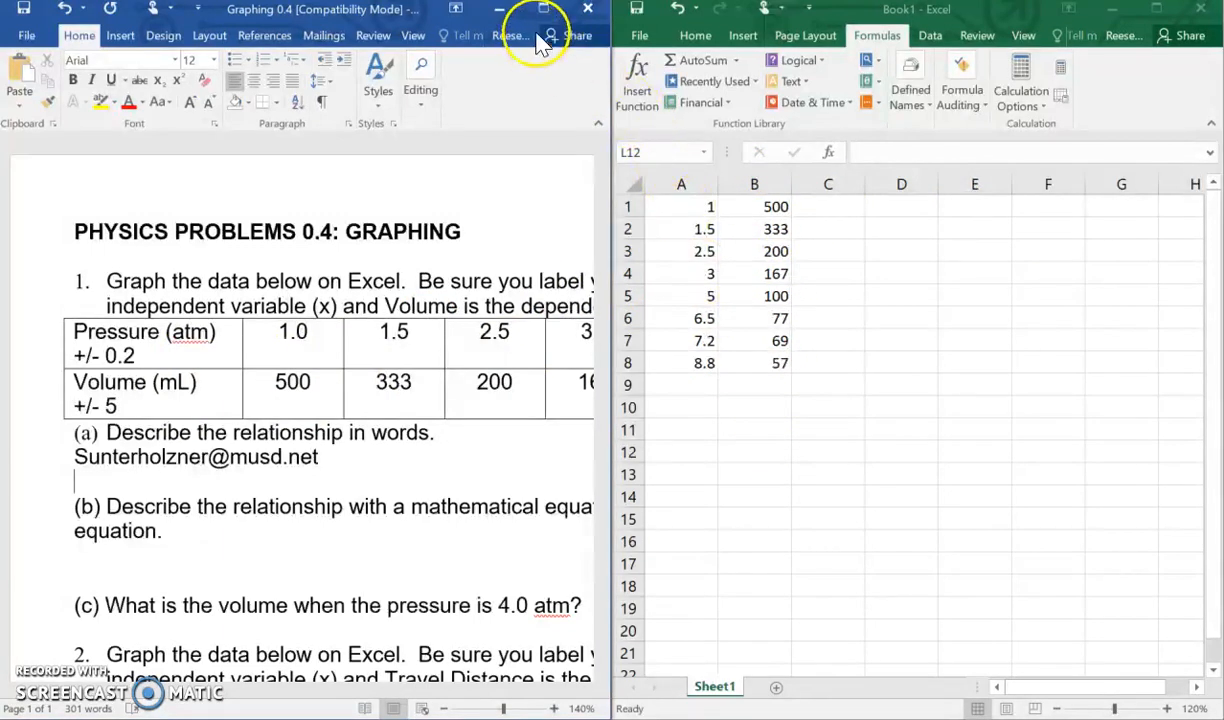
left_click(509, 12)
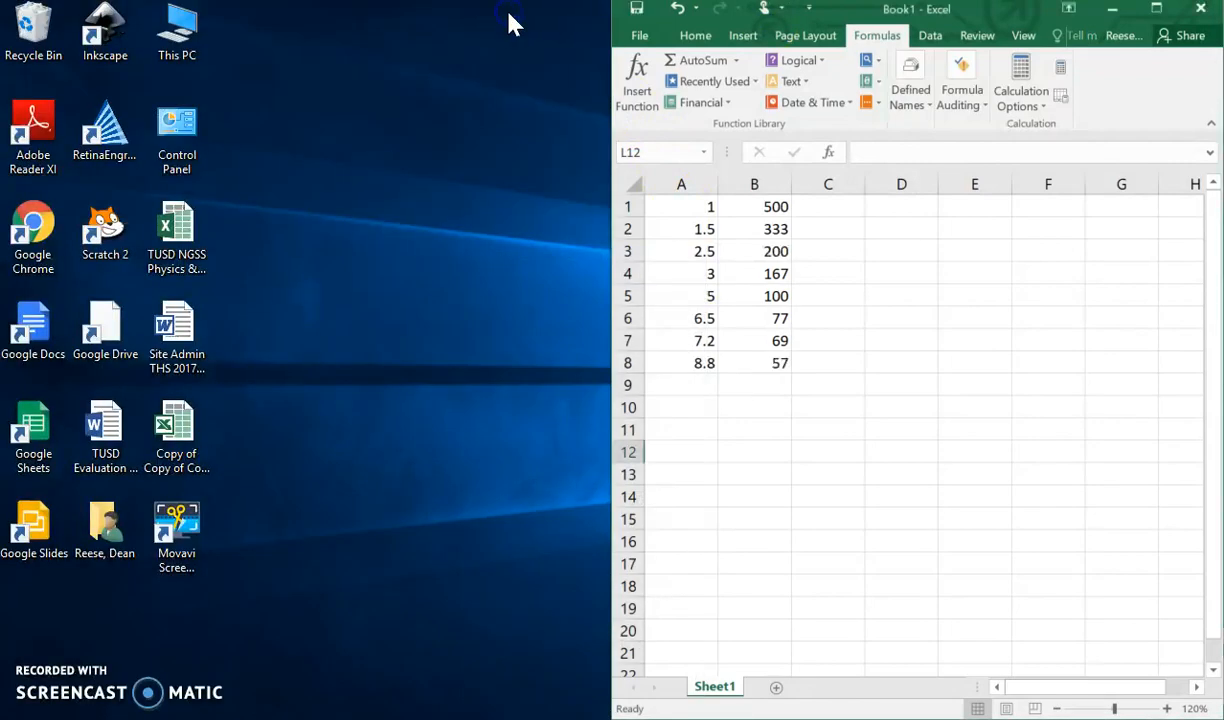
left_click(1152, 12)
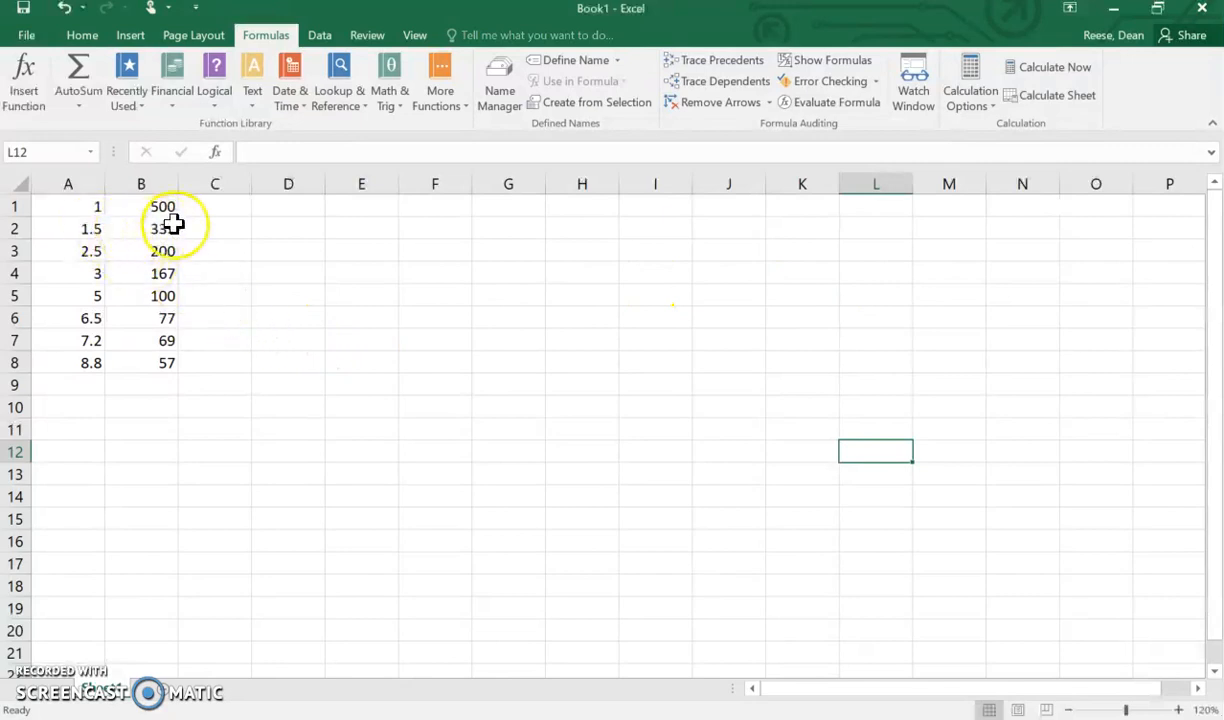
Insert a markers-only scatter chart of the pressure and volume data in A1:B8
left_click(75, 206)
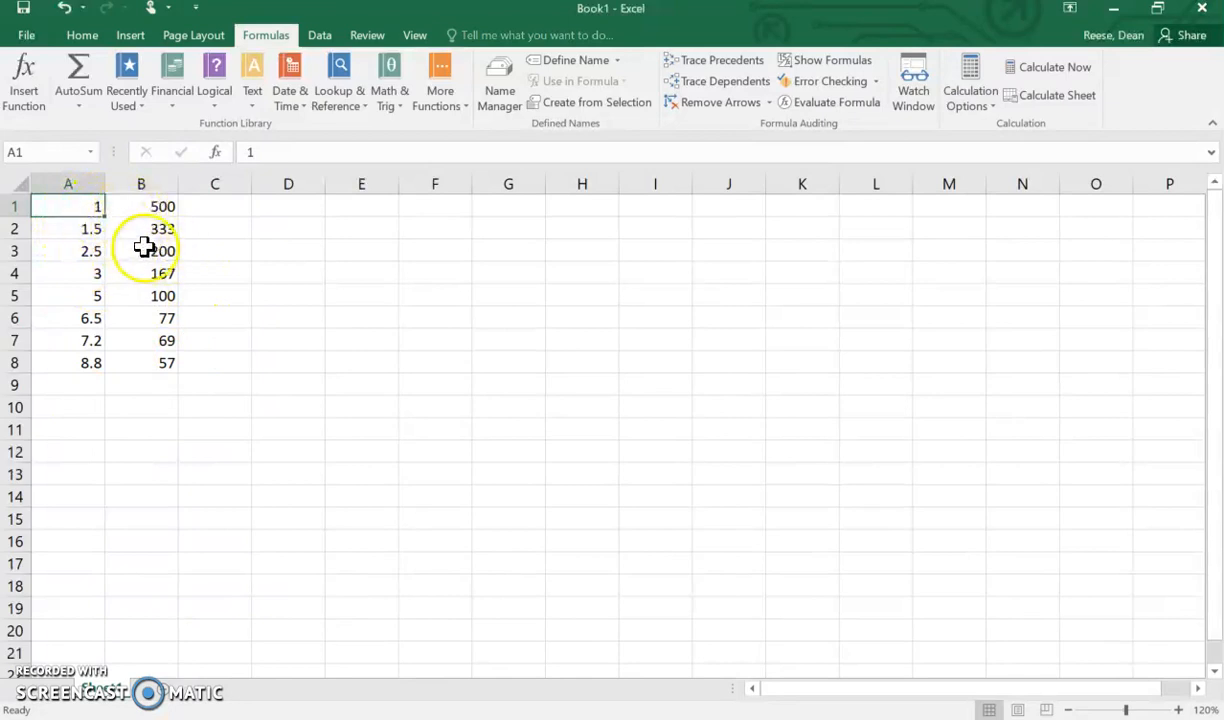
left_click_drag(74, 207, 141, 363)
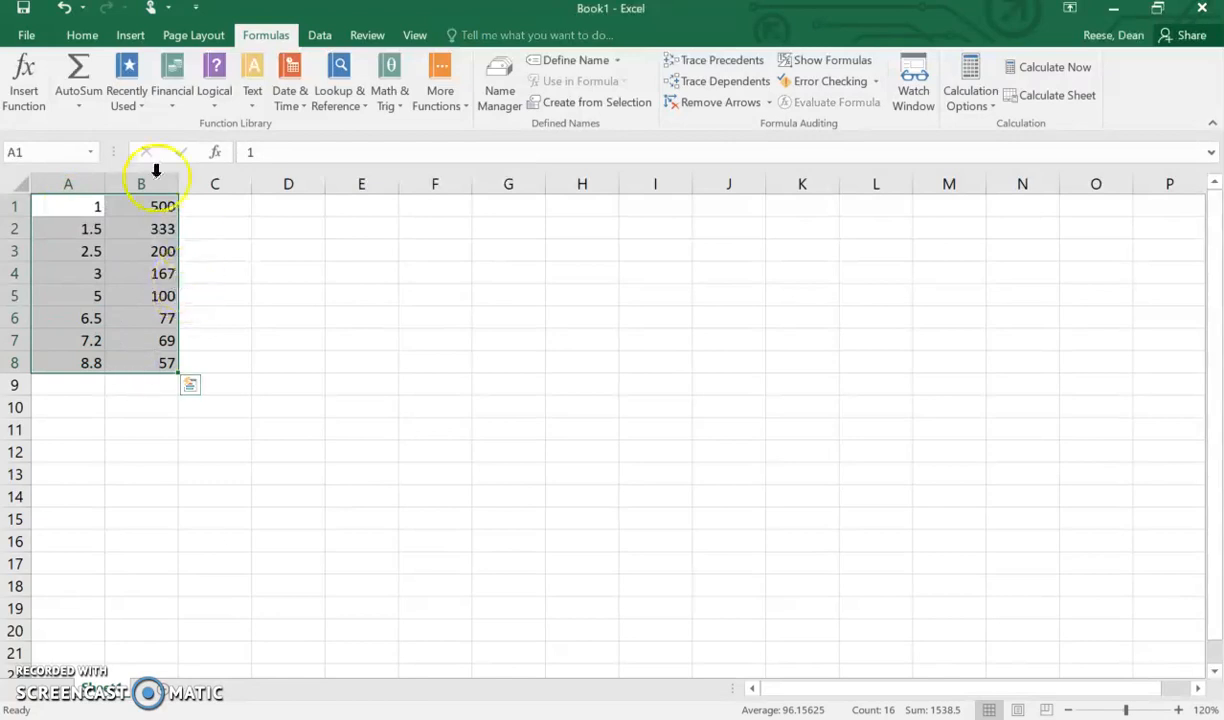
left_click(129, 40)
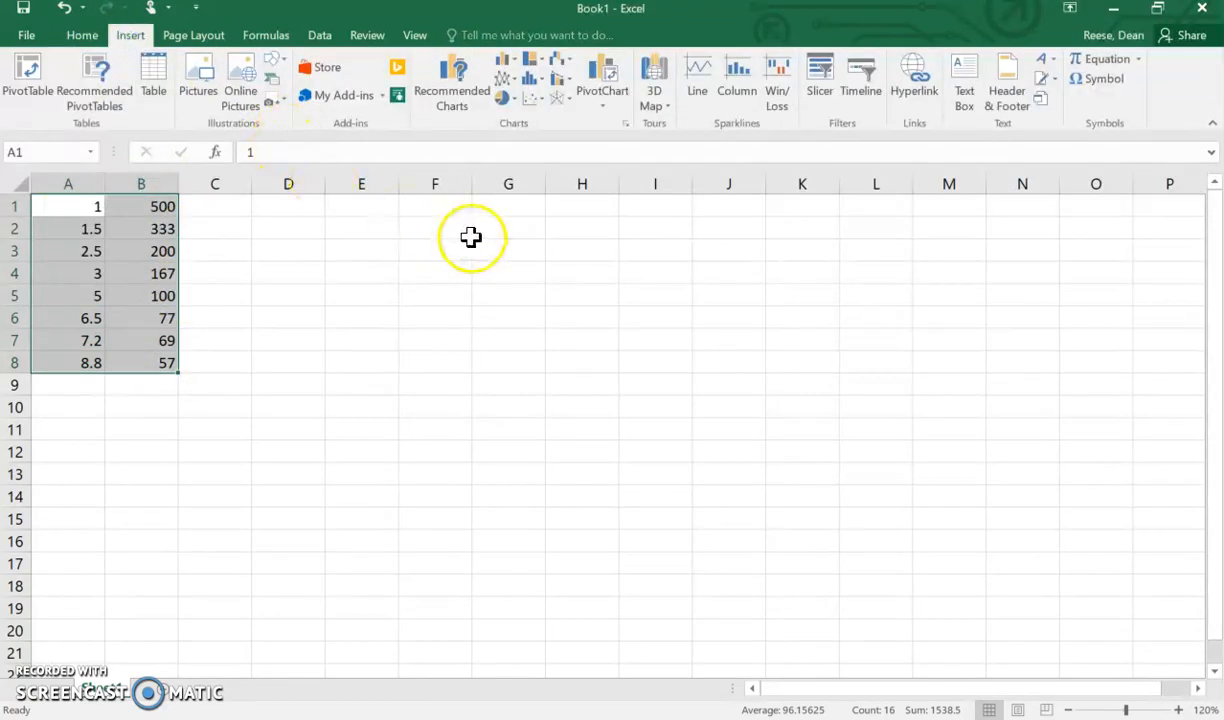
left_click(530, 101)
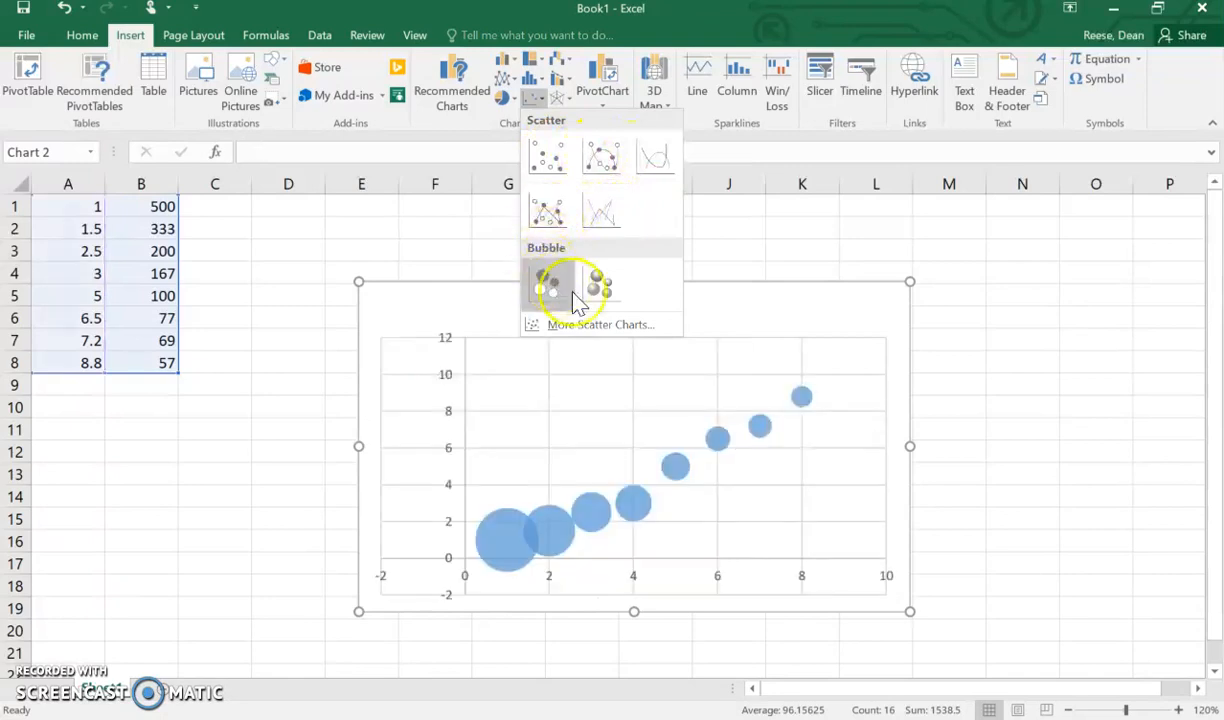
left_click(604, 307)
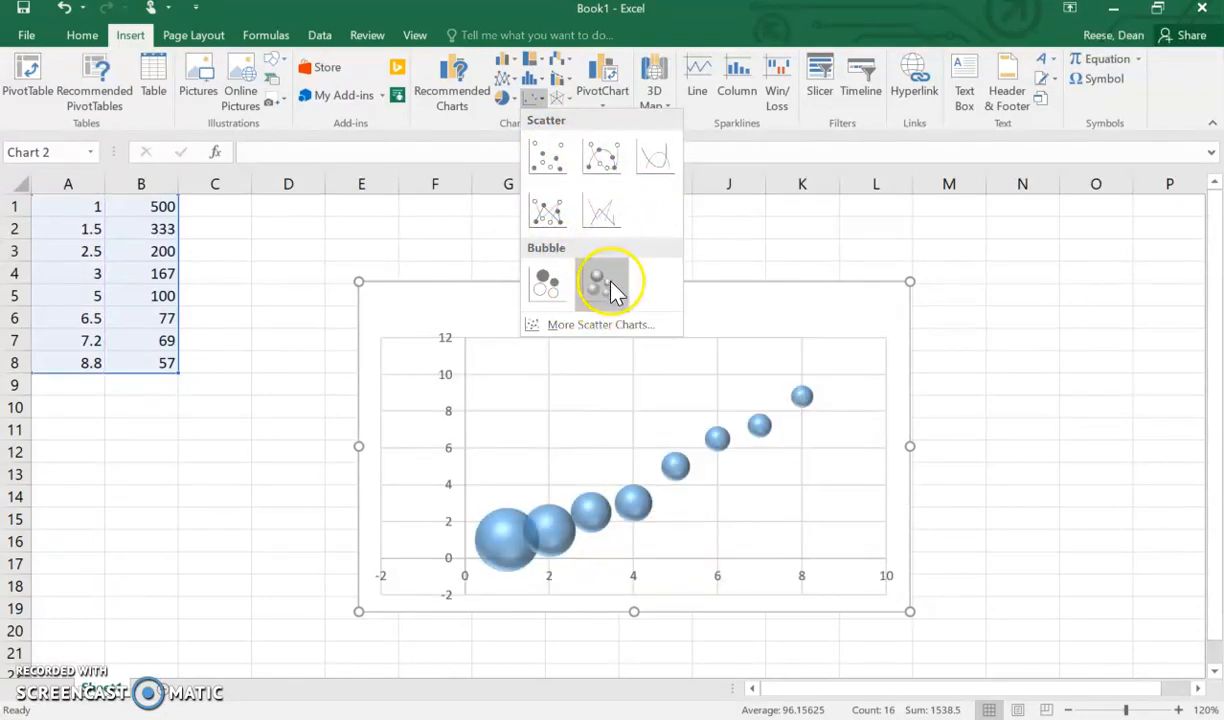
left_click(557, 170)
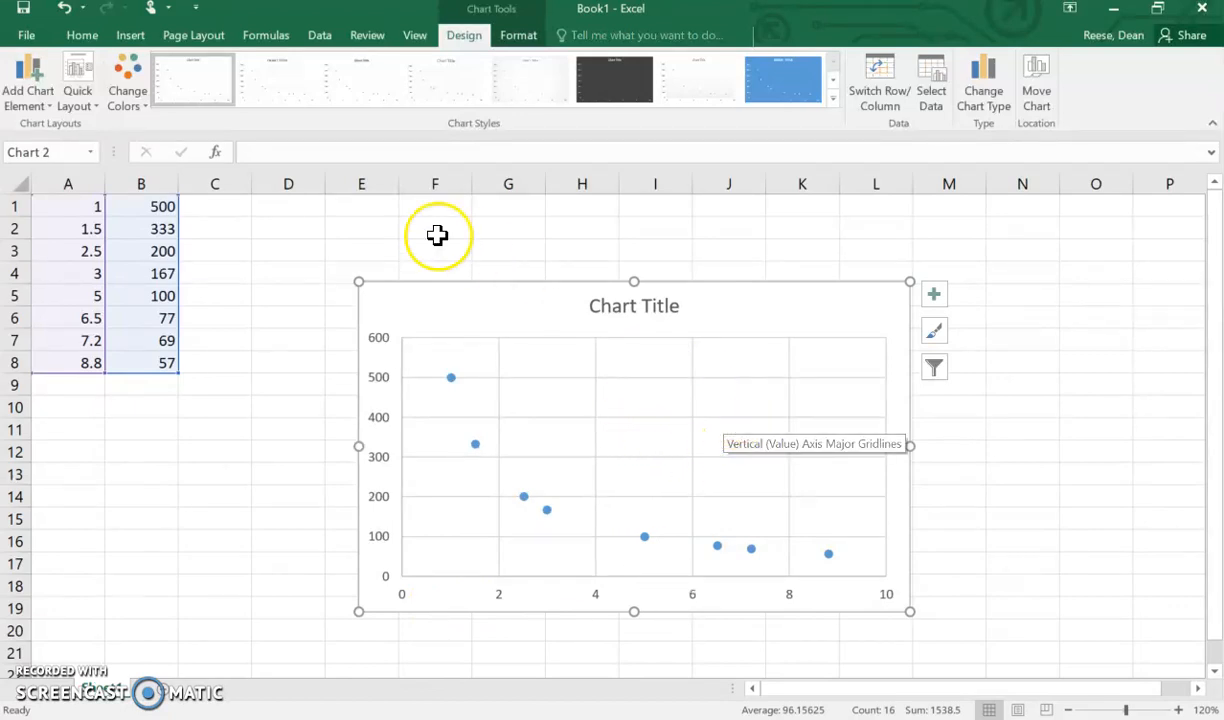
Apply the quick layout with axis titles, trendline and equation, and reposition the equation above the legend and the chart beside the data
left_click(84, 90)
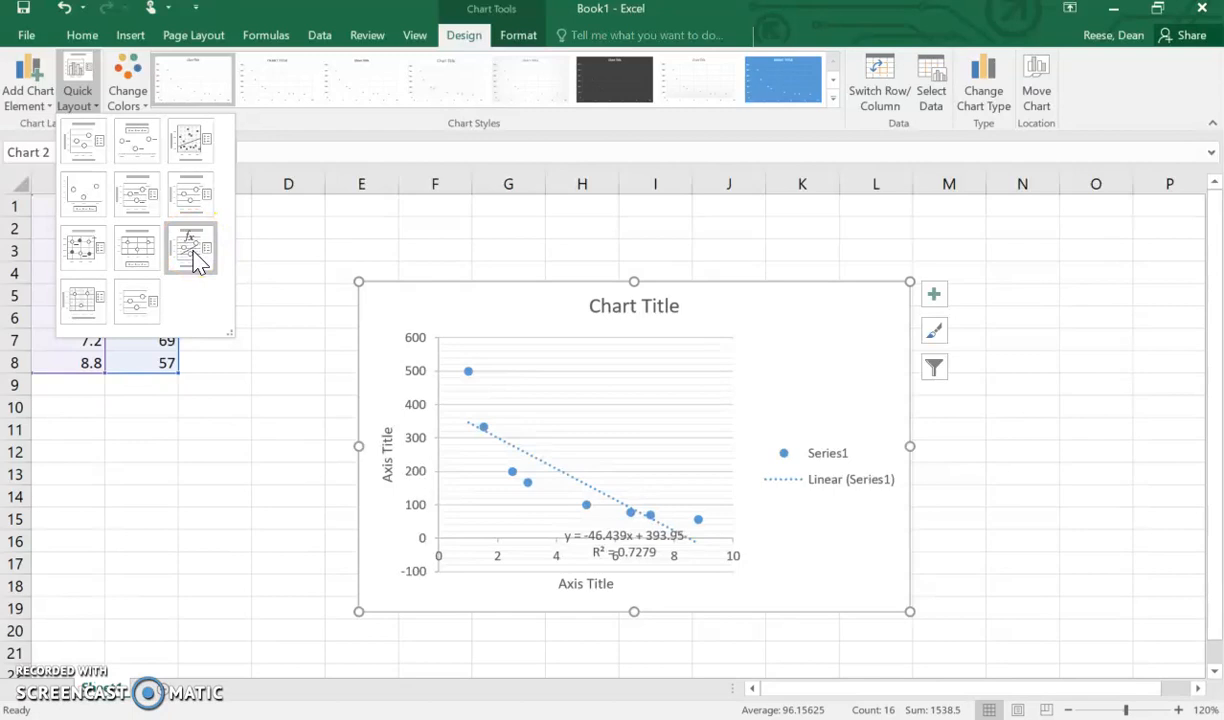
left_click(195, 258)
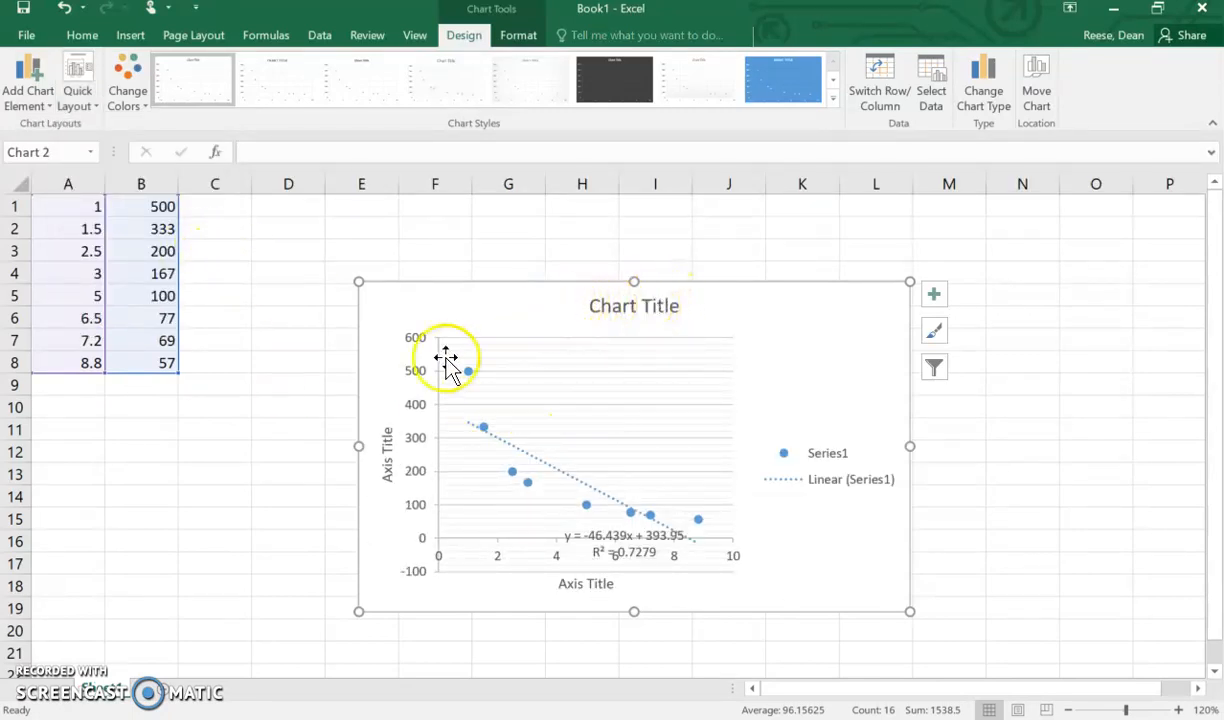
left_click_drag(629, 546, 704, 511)
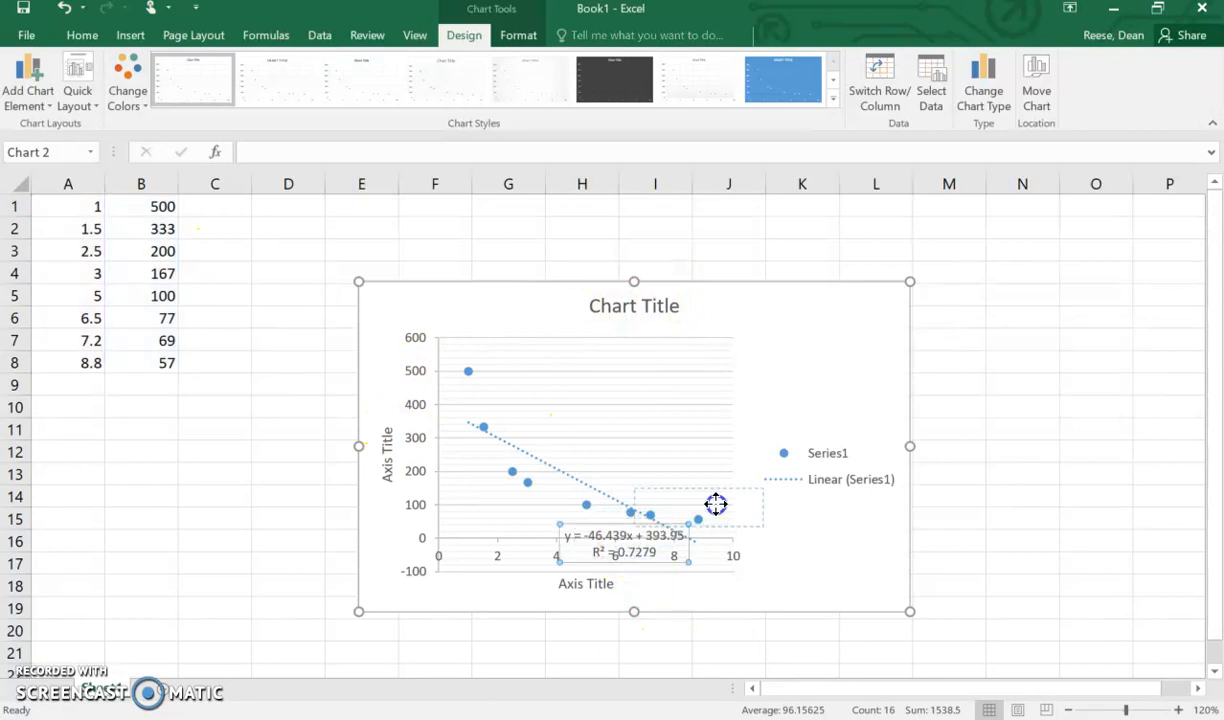
left_click_drag(828, 340, 827, 339)
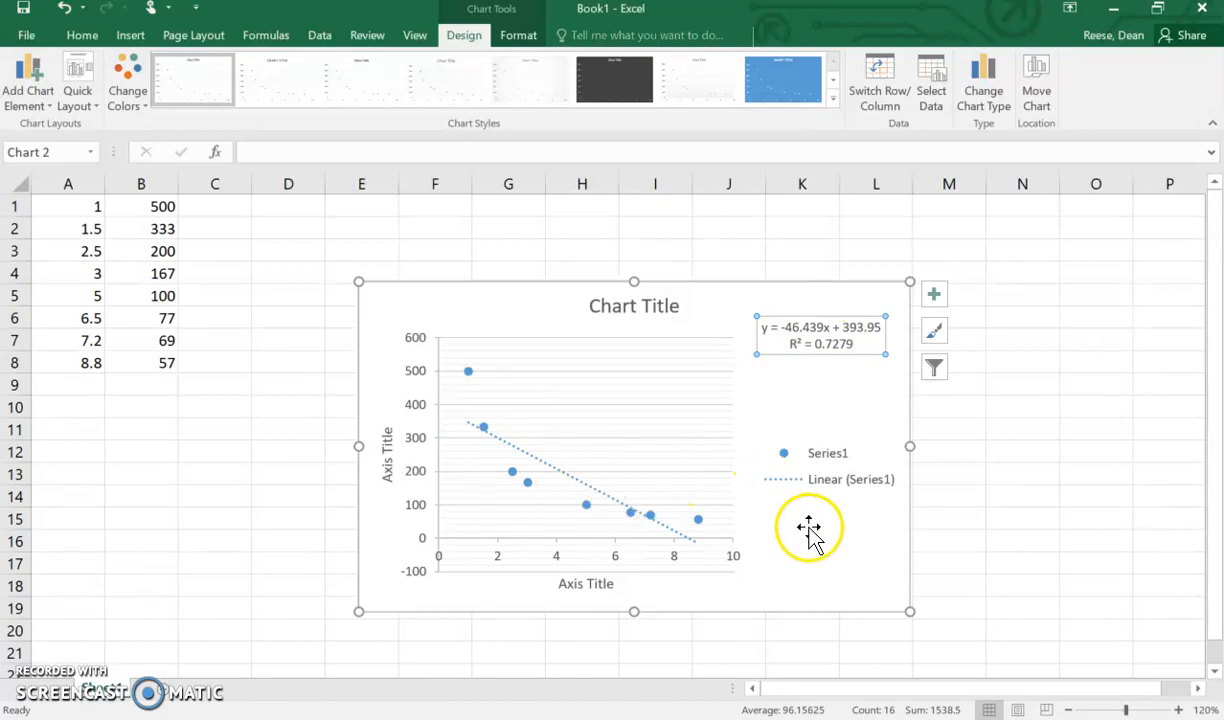
left_click_drag(566, 288, 436, 233)
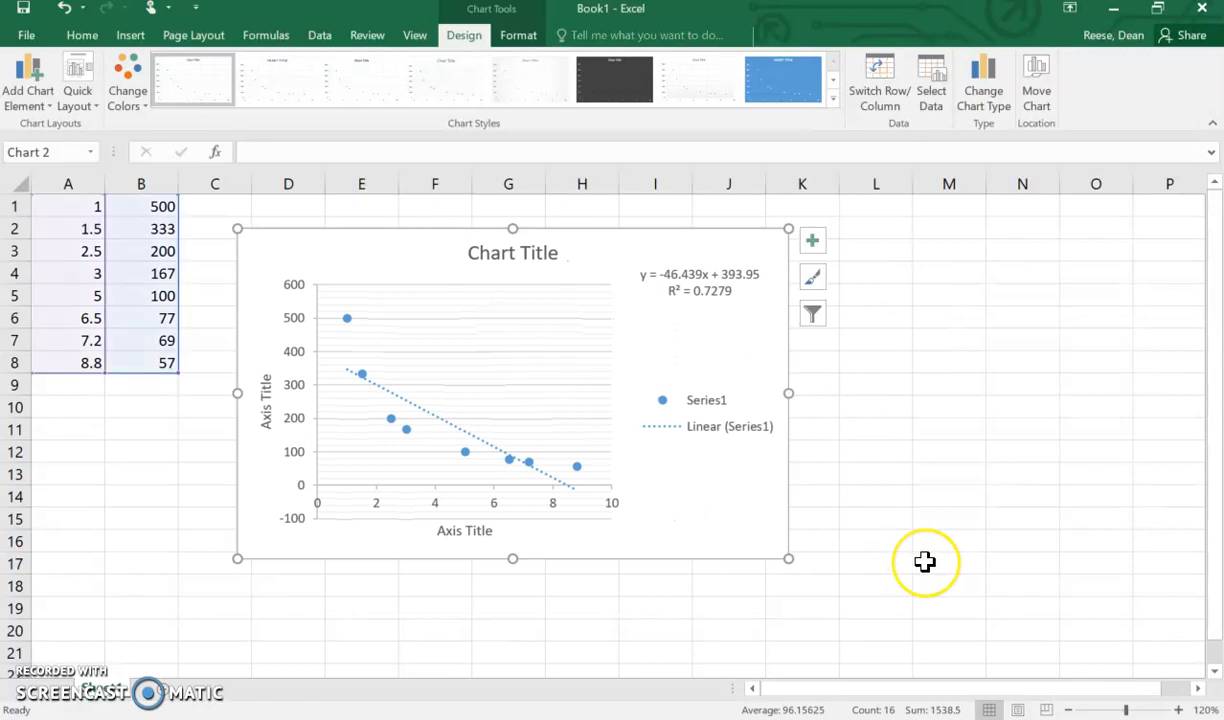
Set the horizontal axis title to "Pressure (atm.)"
left_click(464, 536)
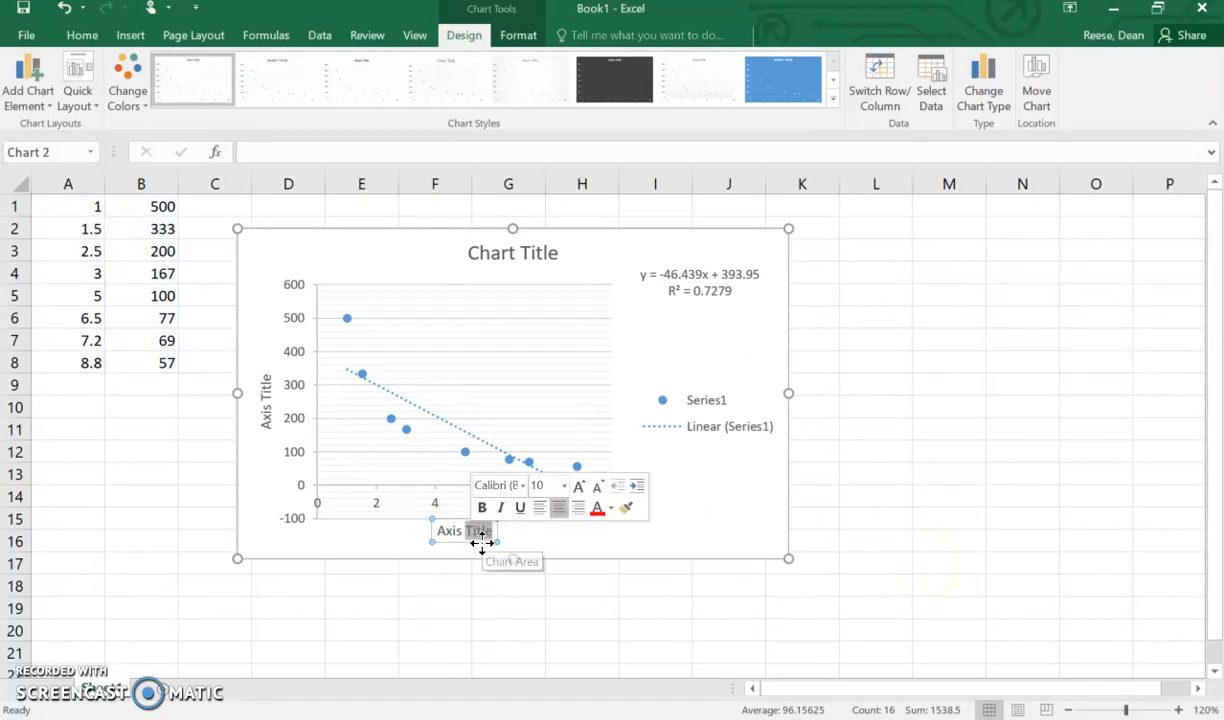
key("BackSpace")
key("BackSpace")
key("BackSpace")
key("BackSpace")
key("BackSpace")
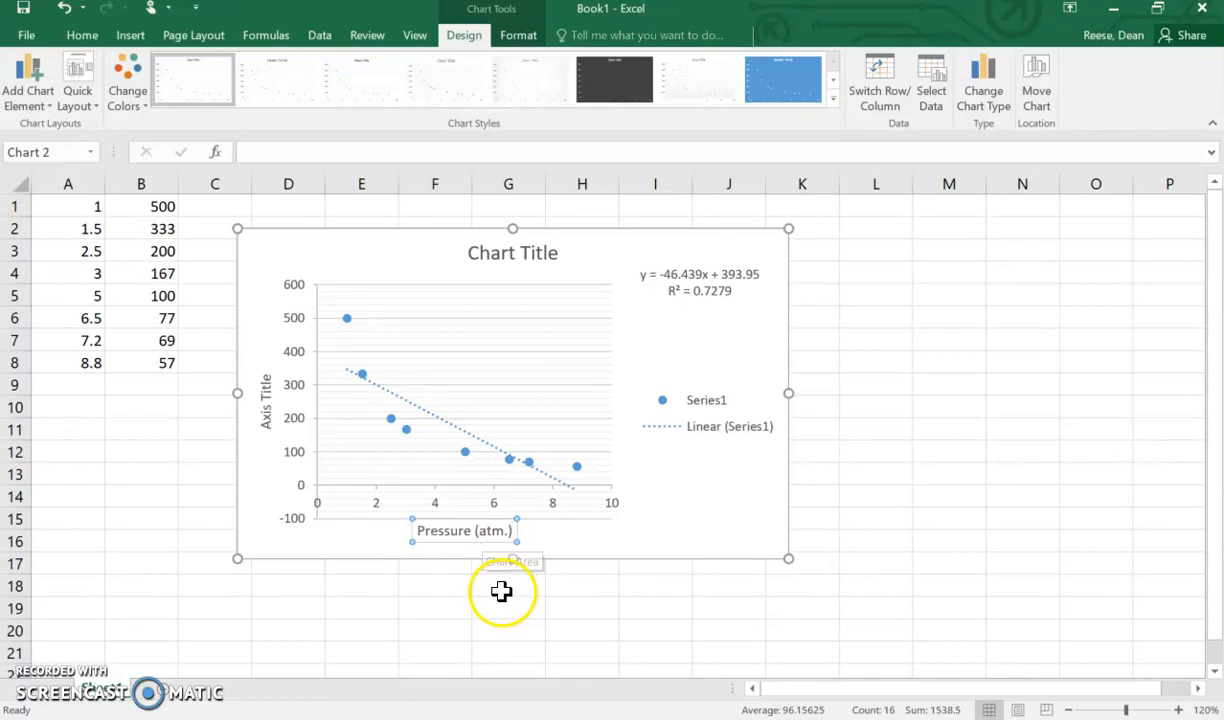
left_click(655, 627)
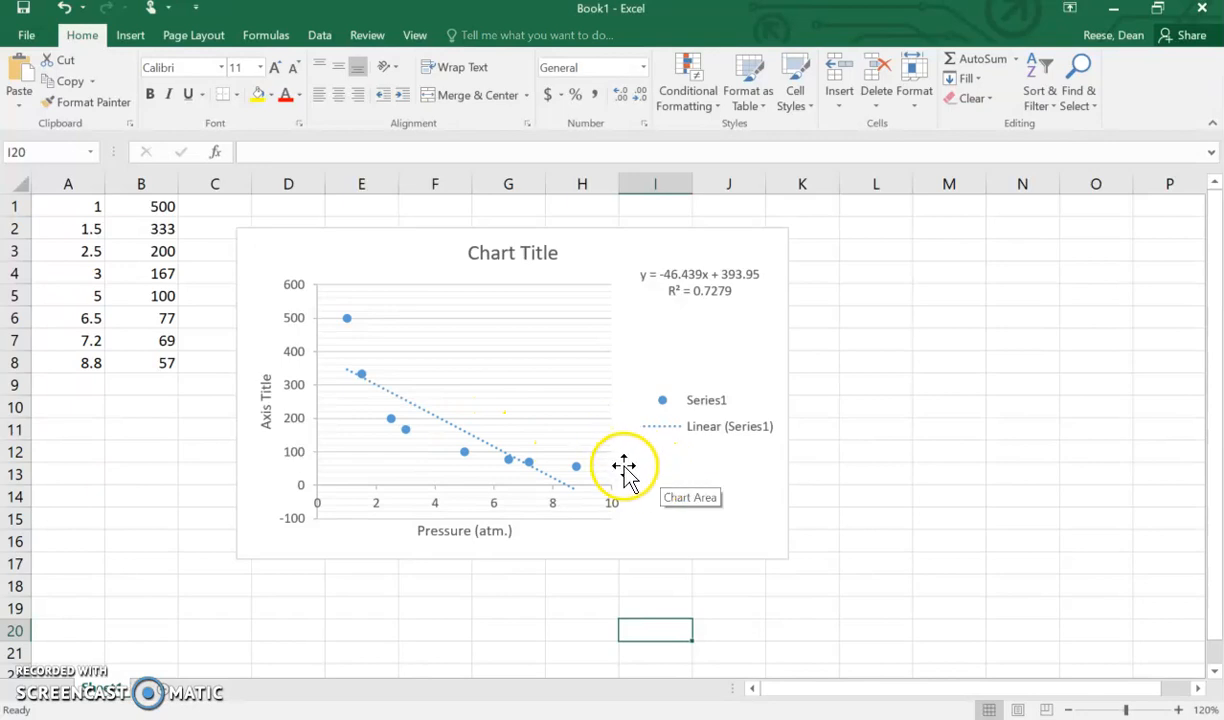
Delete the chart's linear trendline and add an exponential trendline to the data series
left_click(465, 438)
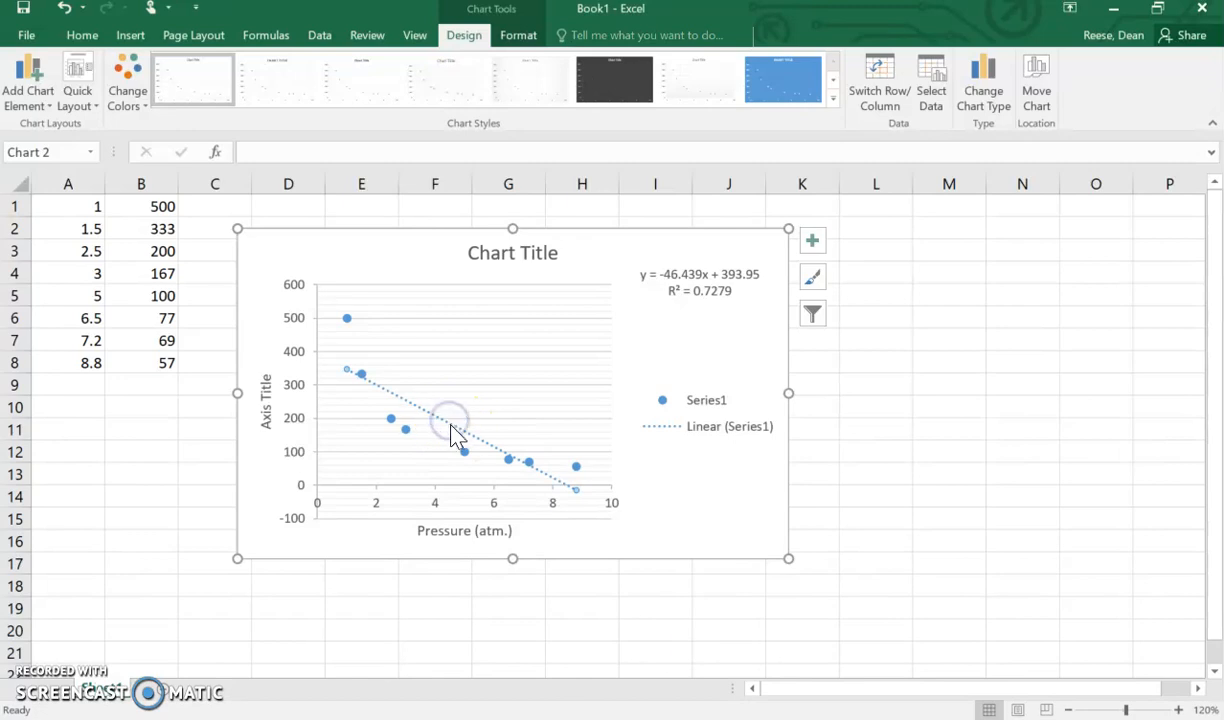
key("Delete")
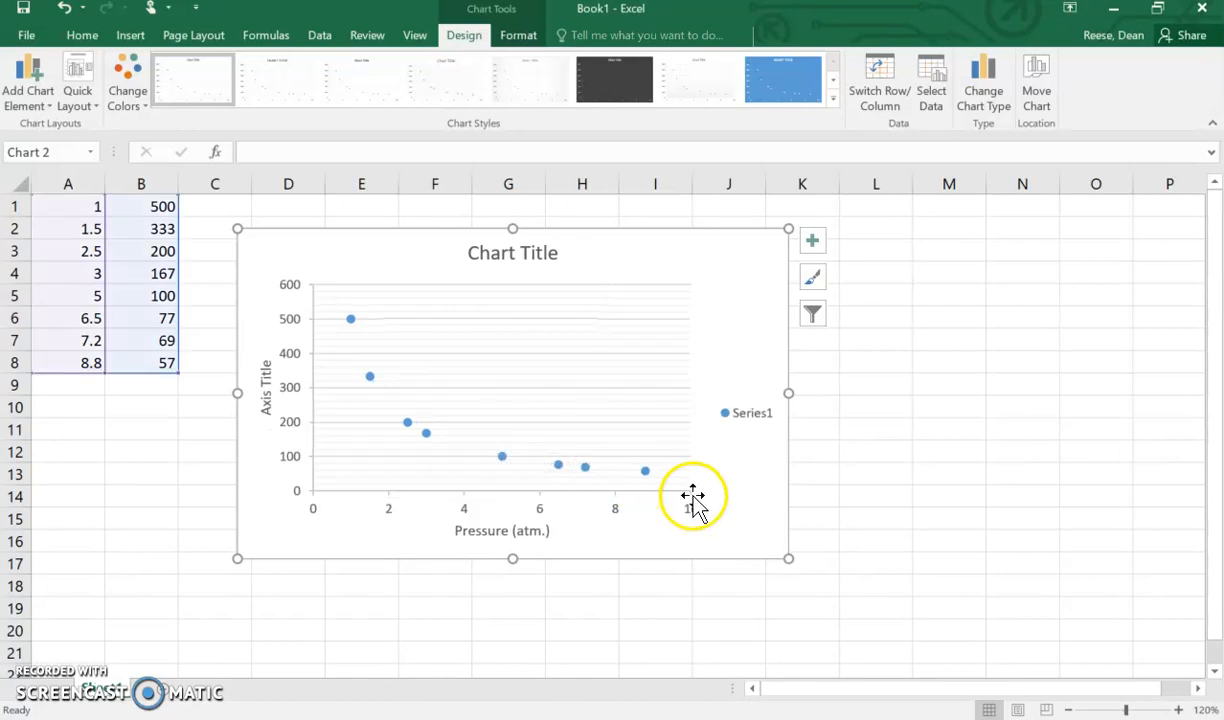
left_click(426, 437)
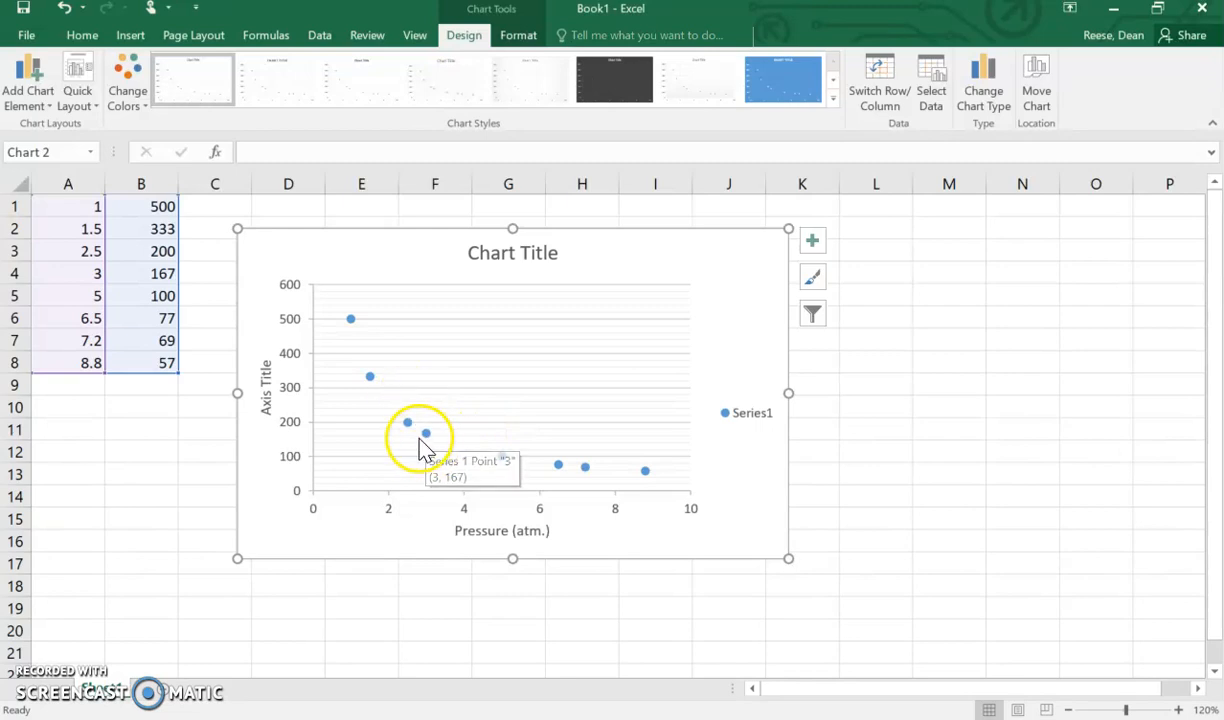
right_click(426, 437)
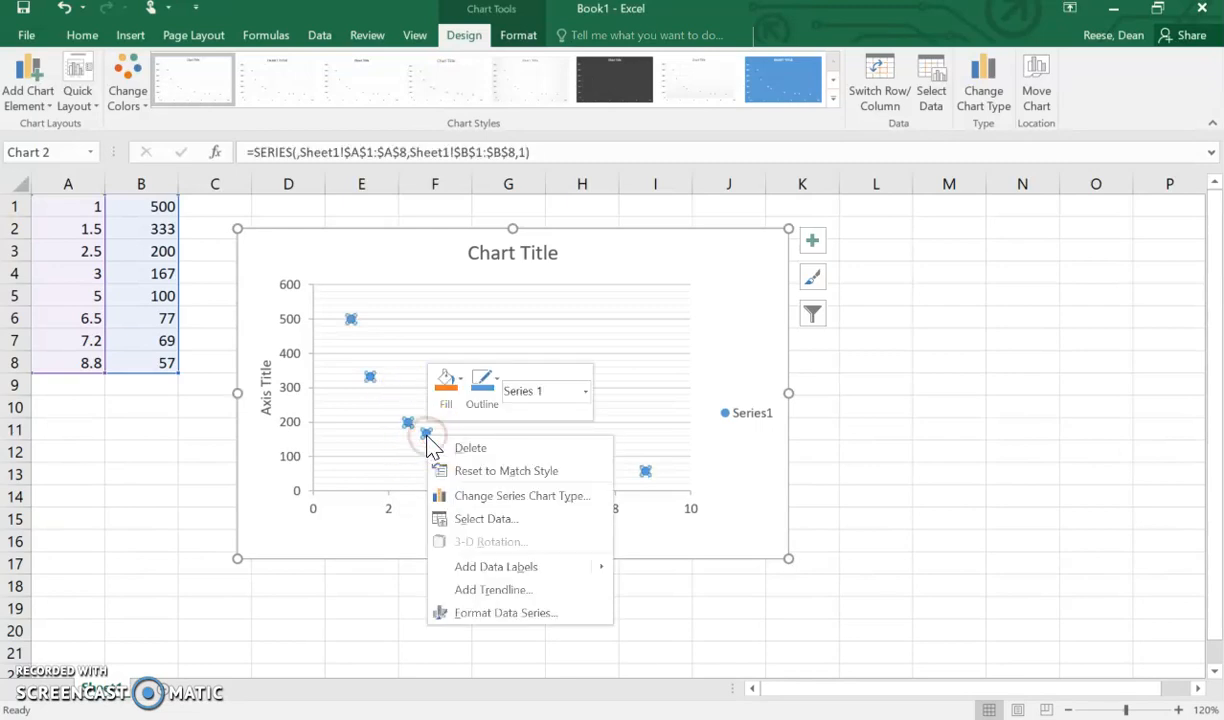
left_click(496, 590)
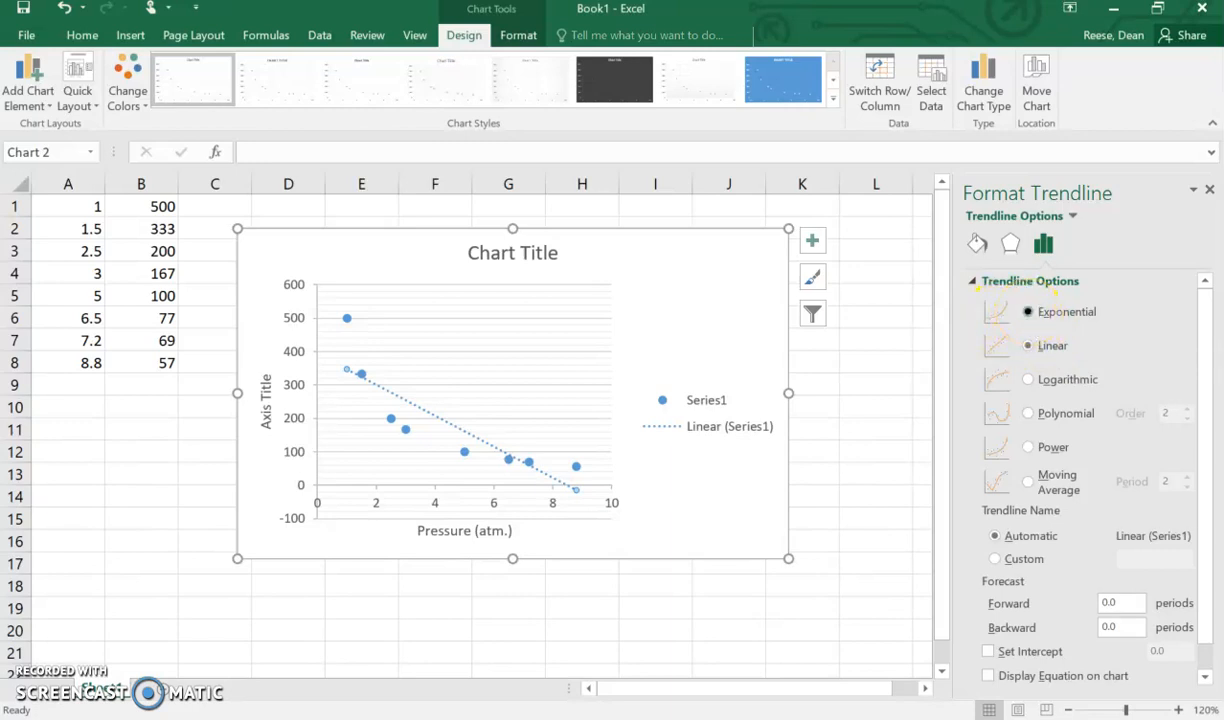
left_click(1028, 312)
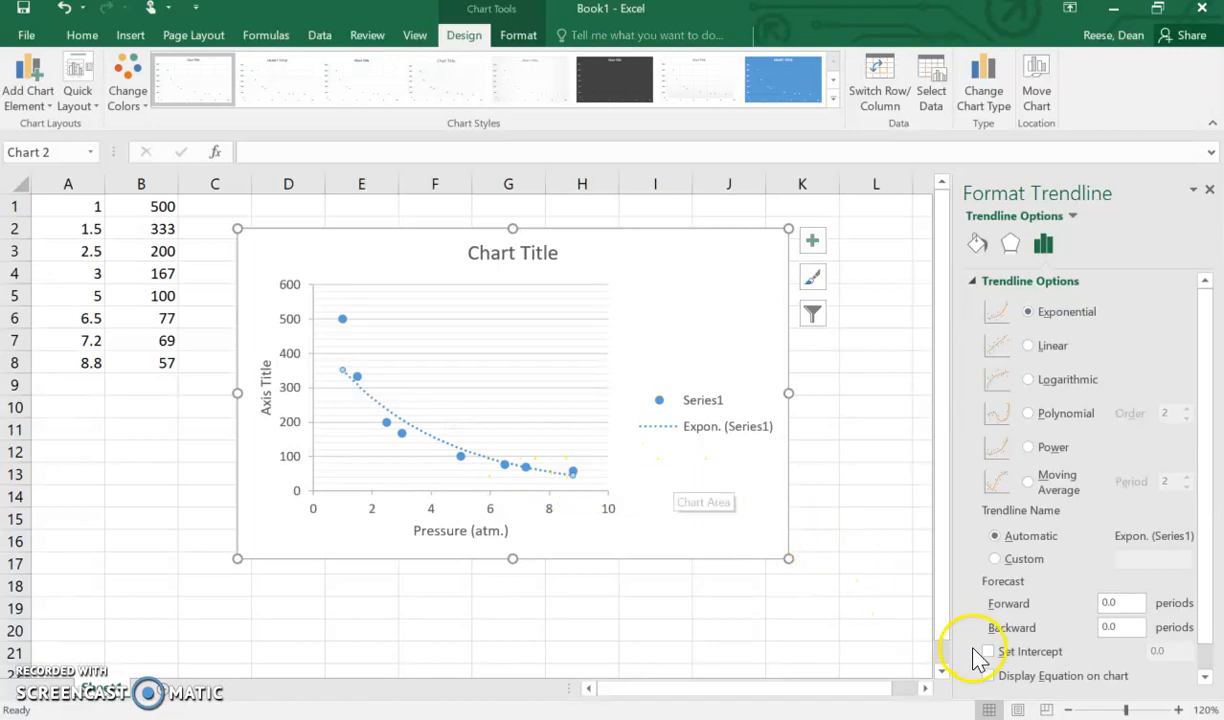
Display the trendline equation on the chart and place it above the legend
left_click_drag(517, 477, 585, 428)
left_click_drag(697, 302, 697, 302)
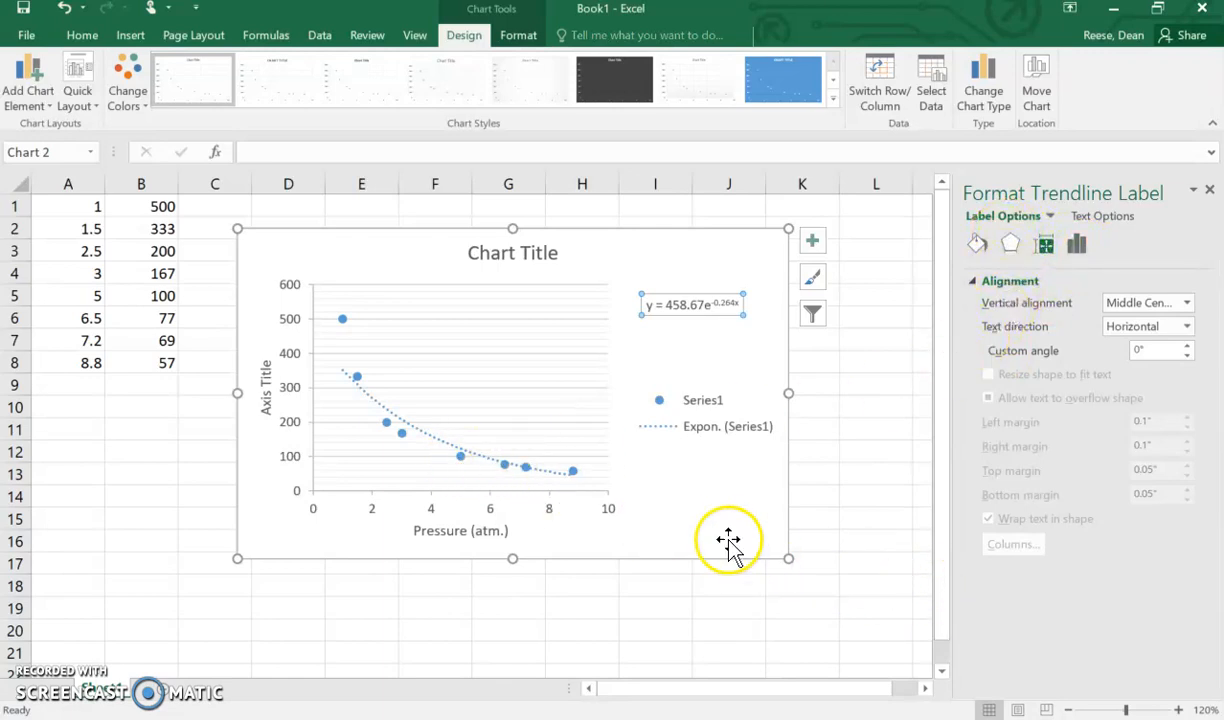
left_click(1209, 189)
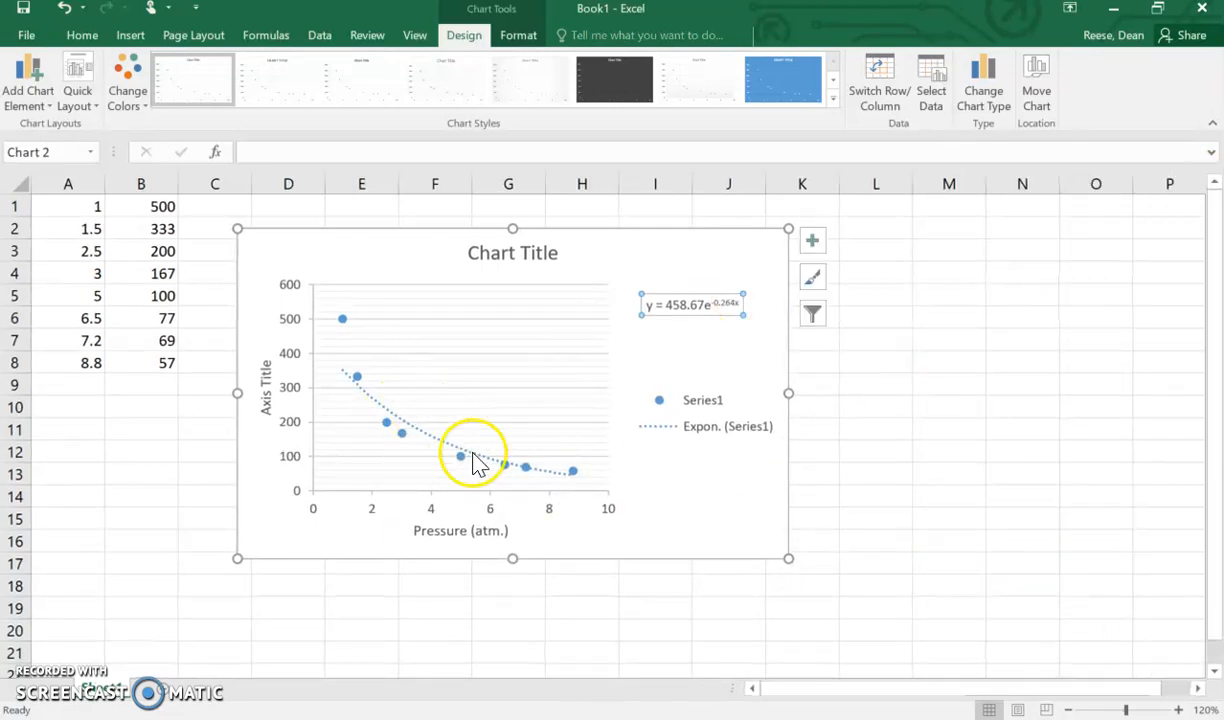
Display the trendline's R-squared value on the chart
right_click(505, 466)
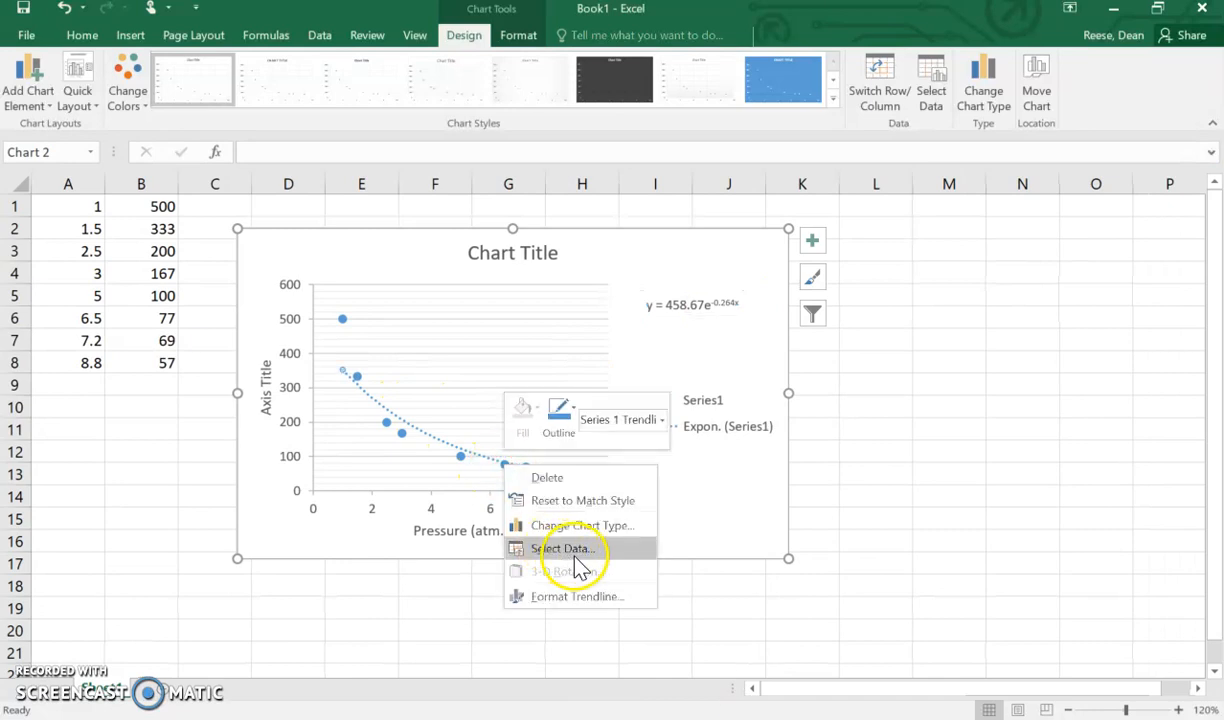
left_click(580, 596)
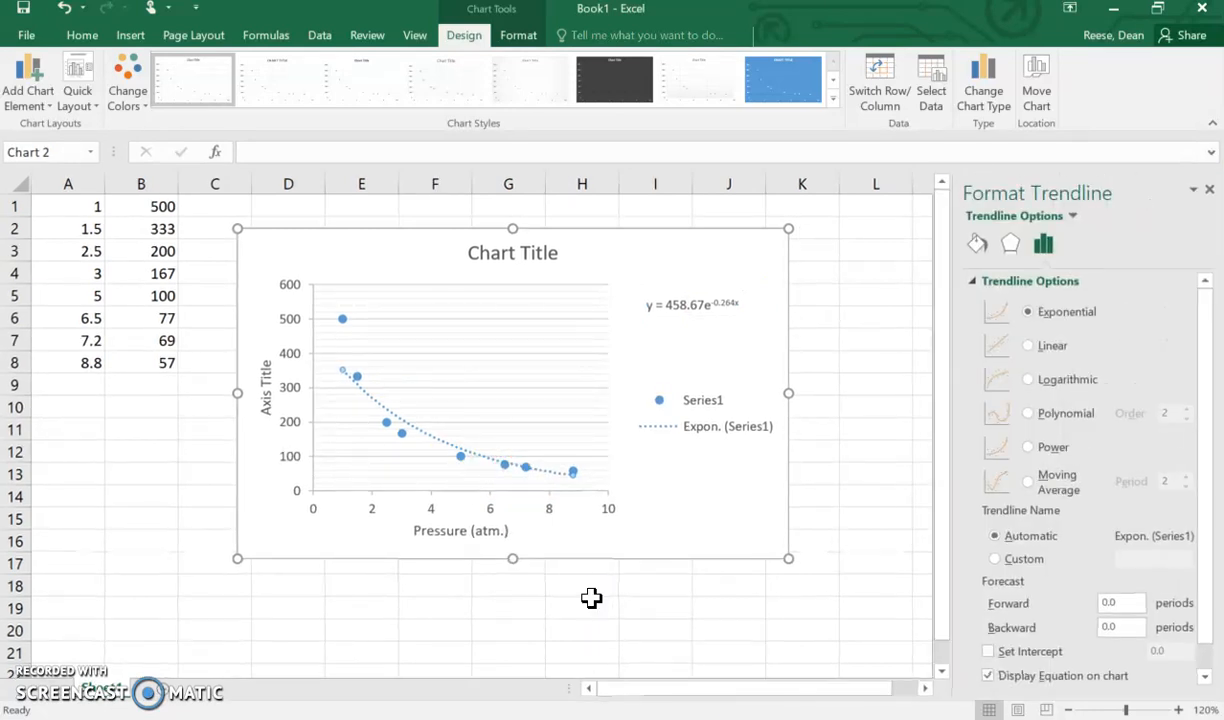
scroll(1068, 603, "down", 1)
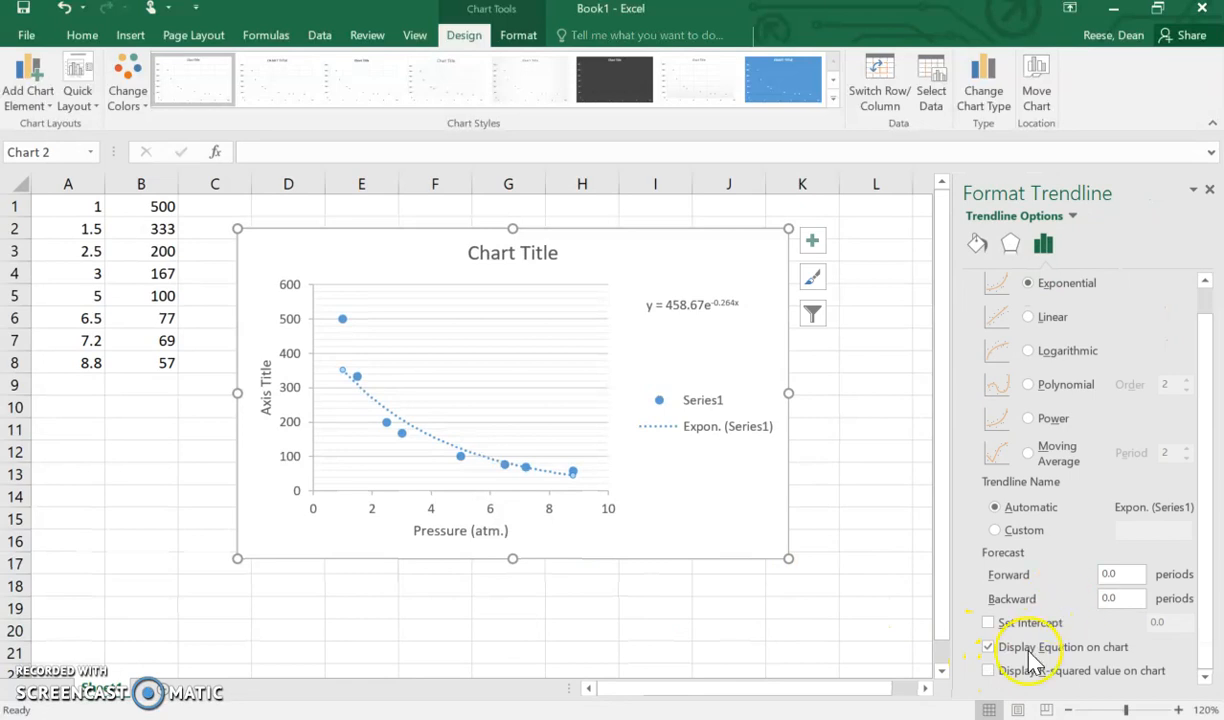
left_click(988, 671)
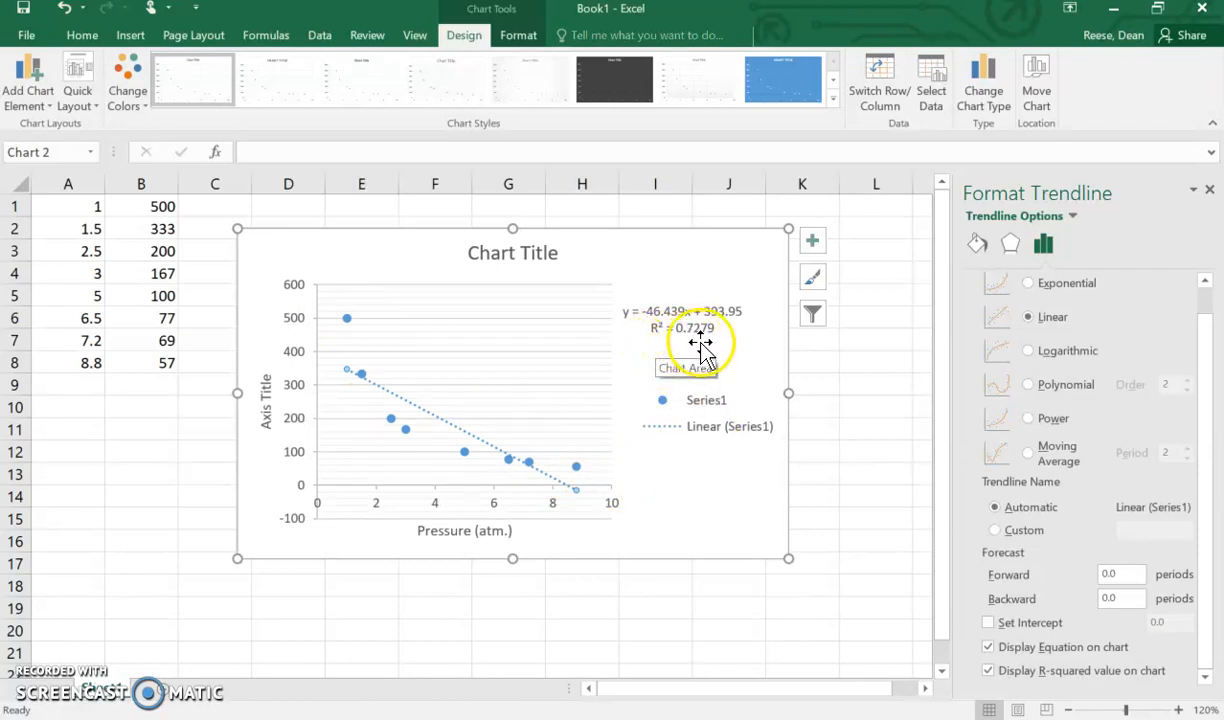
Try the exponential and polynomial trendline types, and set the trendline to Power
left_click(1028, 284)
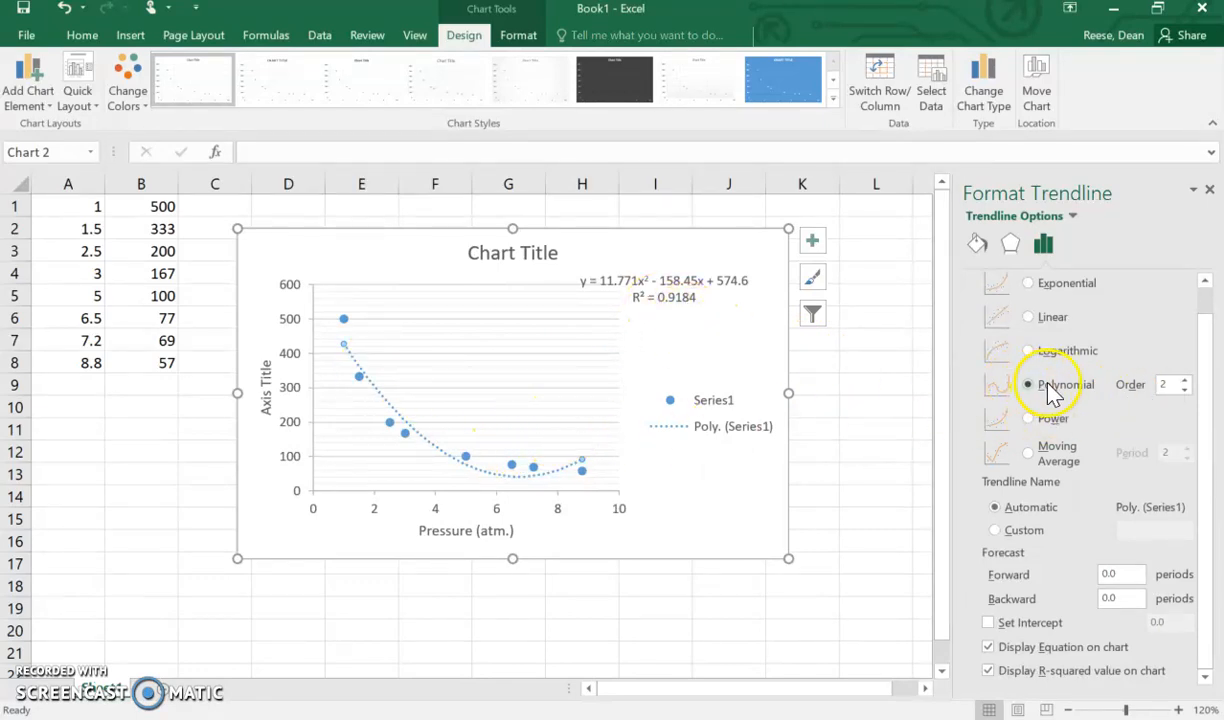
left_click(1030, 419)
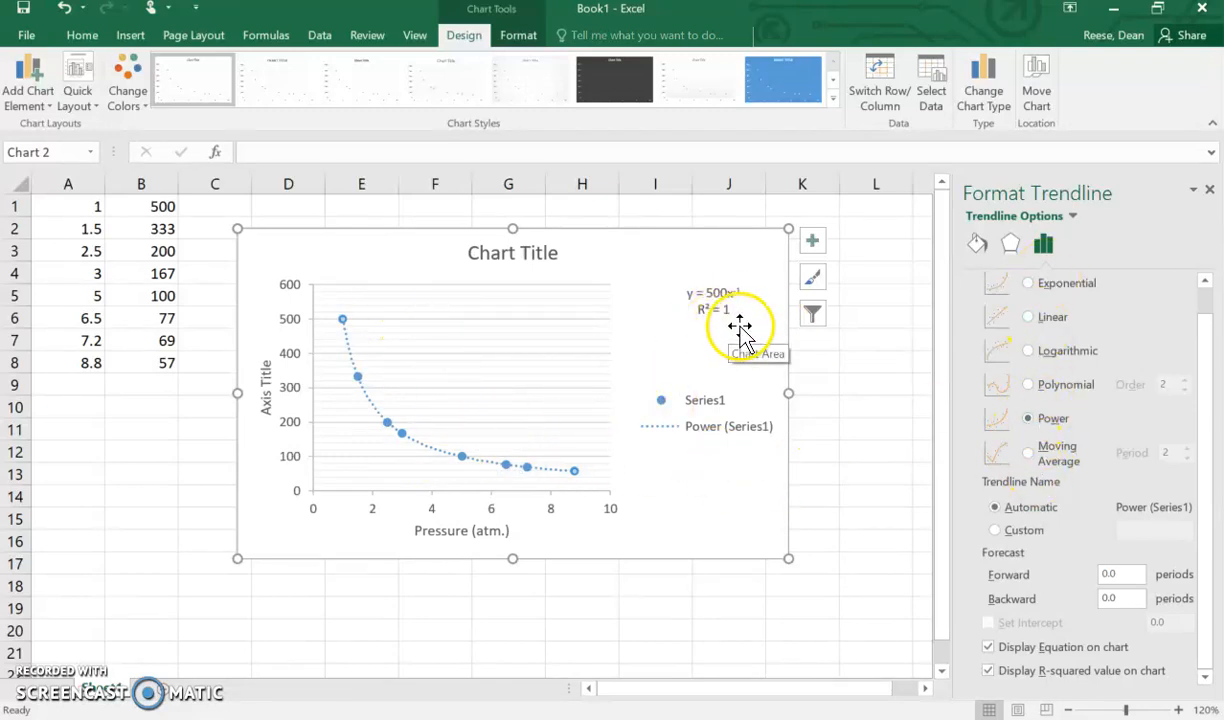
left_click(1209, 190)
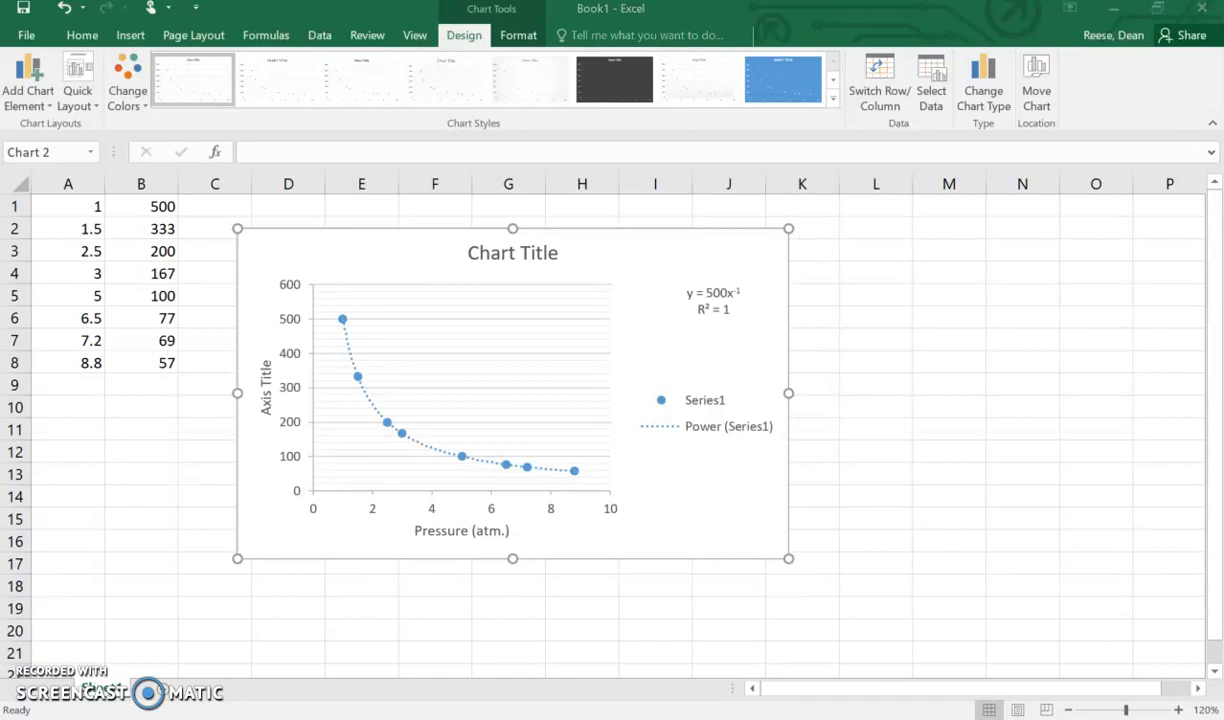
Check the pressure and volume uncertainties in the Word worksheet, return to Excel and add error bars to the chart
key("alt+Tab")
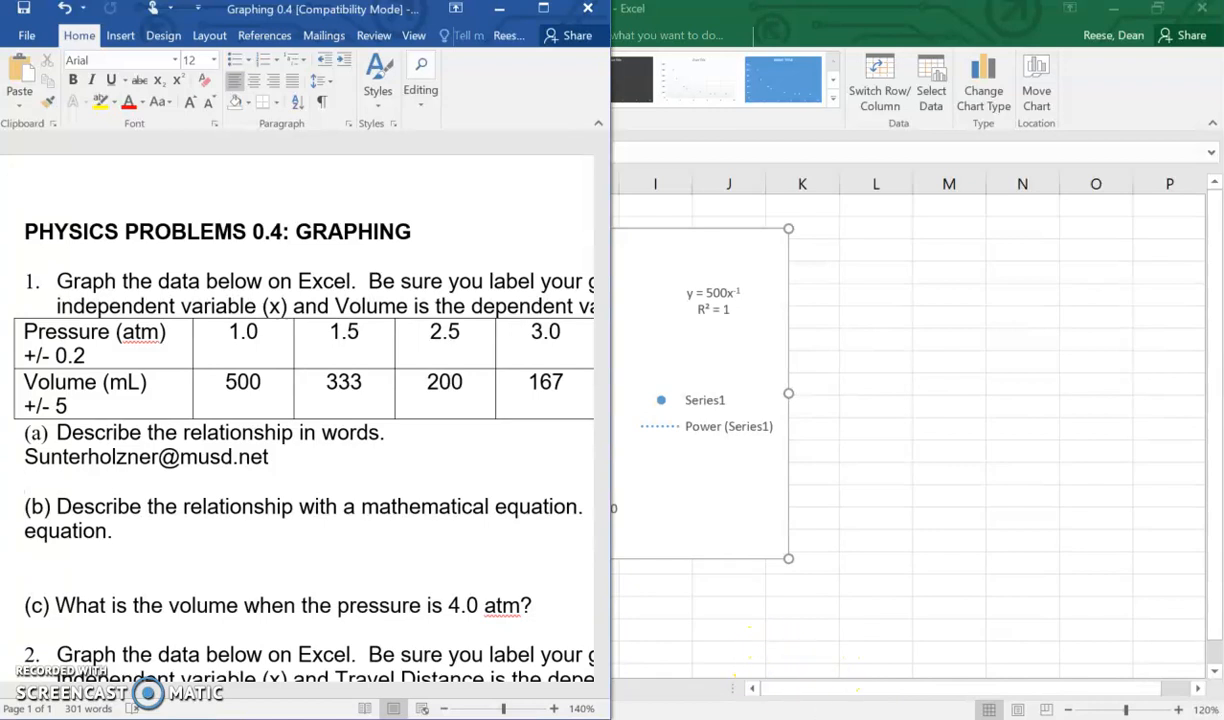
left_click(698, 717)
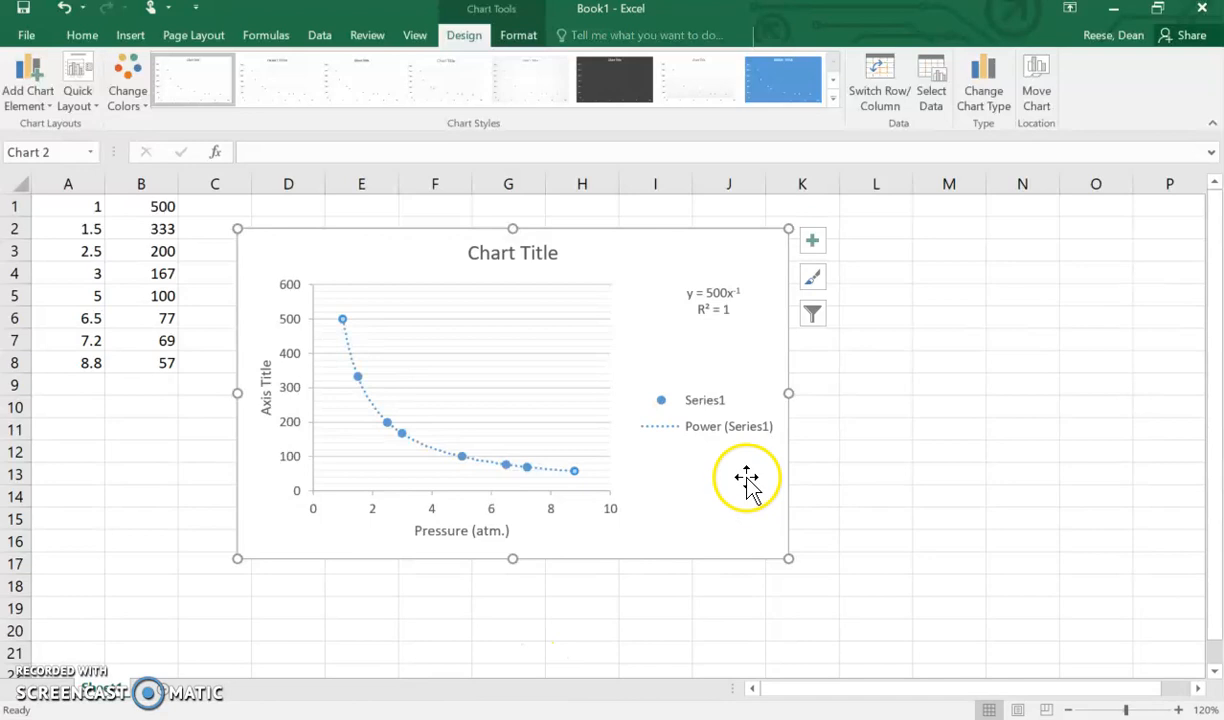
left_click(812, 242)
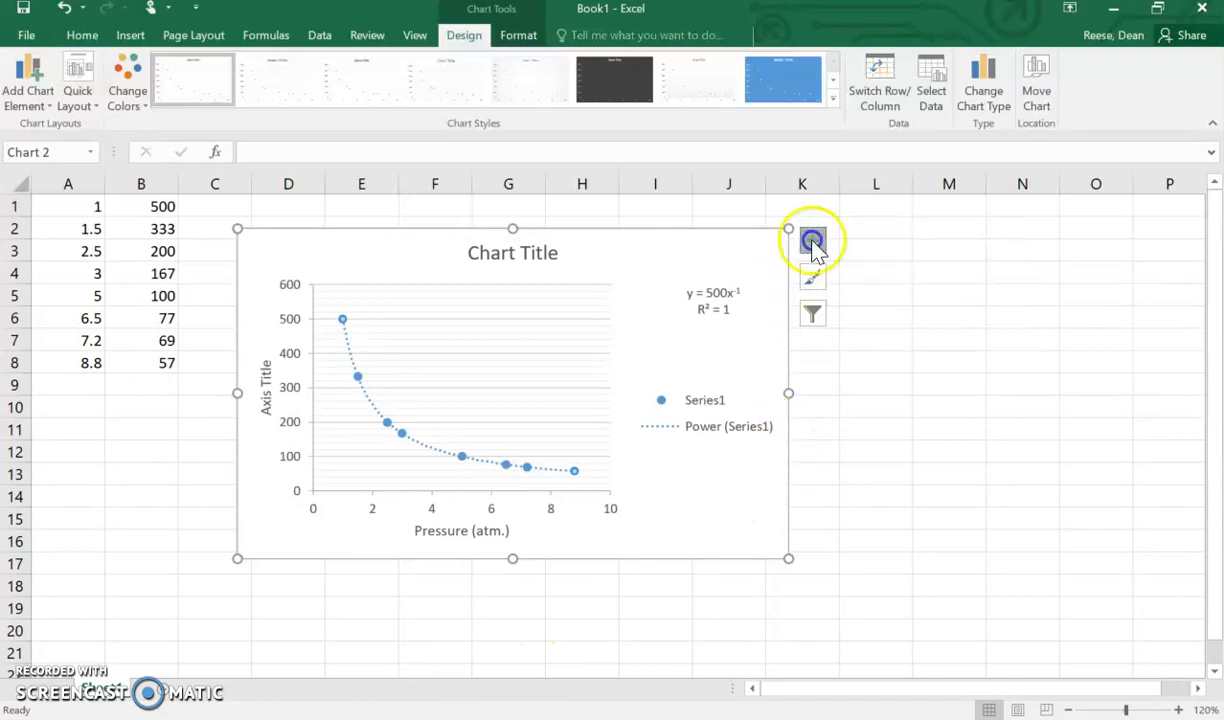
left_click(852, 337)
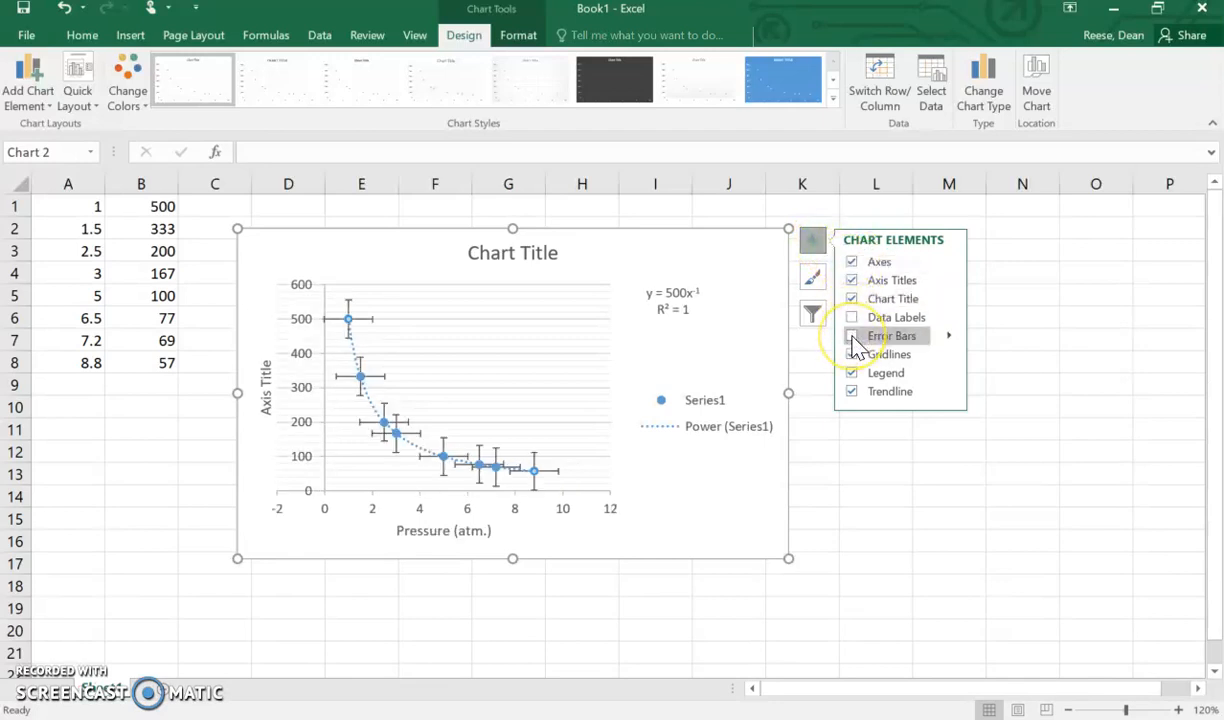
left_click(852, 337)
left_click(852, 337)
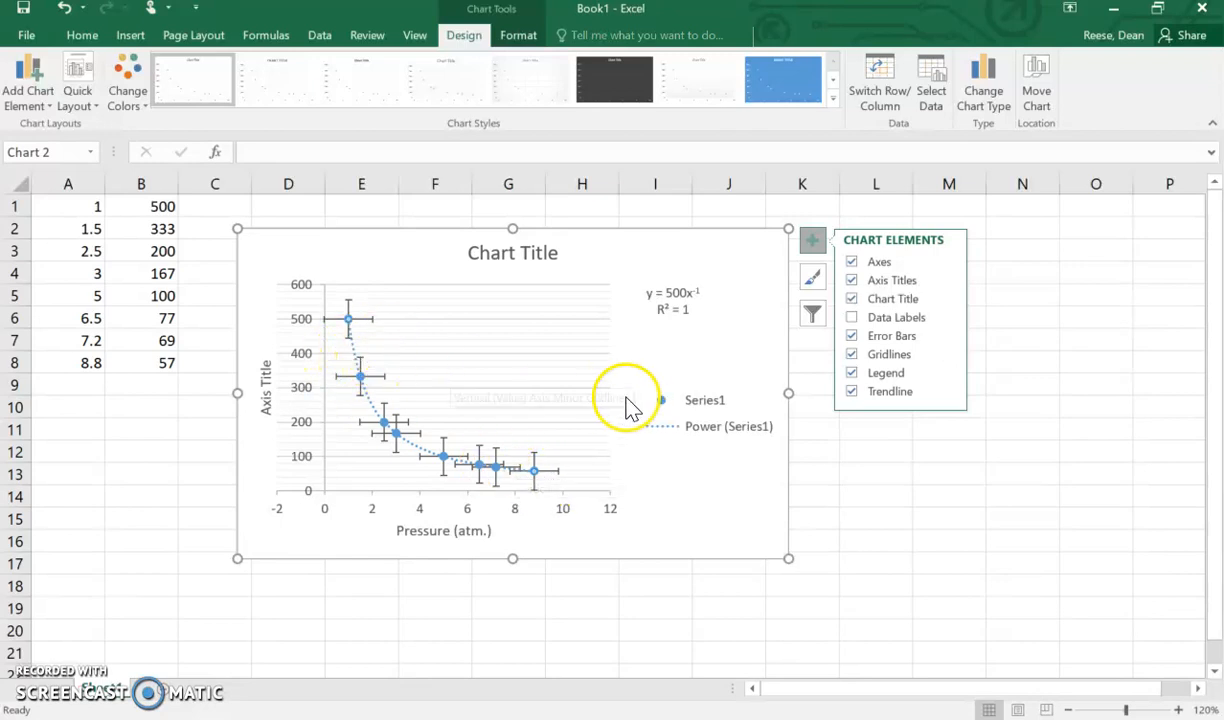
Set the horizontal error bars to a fixed value of 0.2, checking the pressure uncertainty in the Word worksheet
left_click(949, 337)
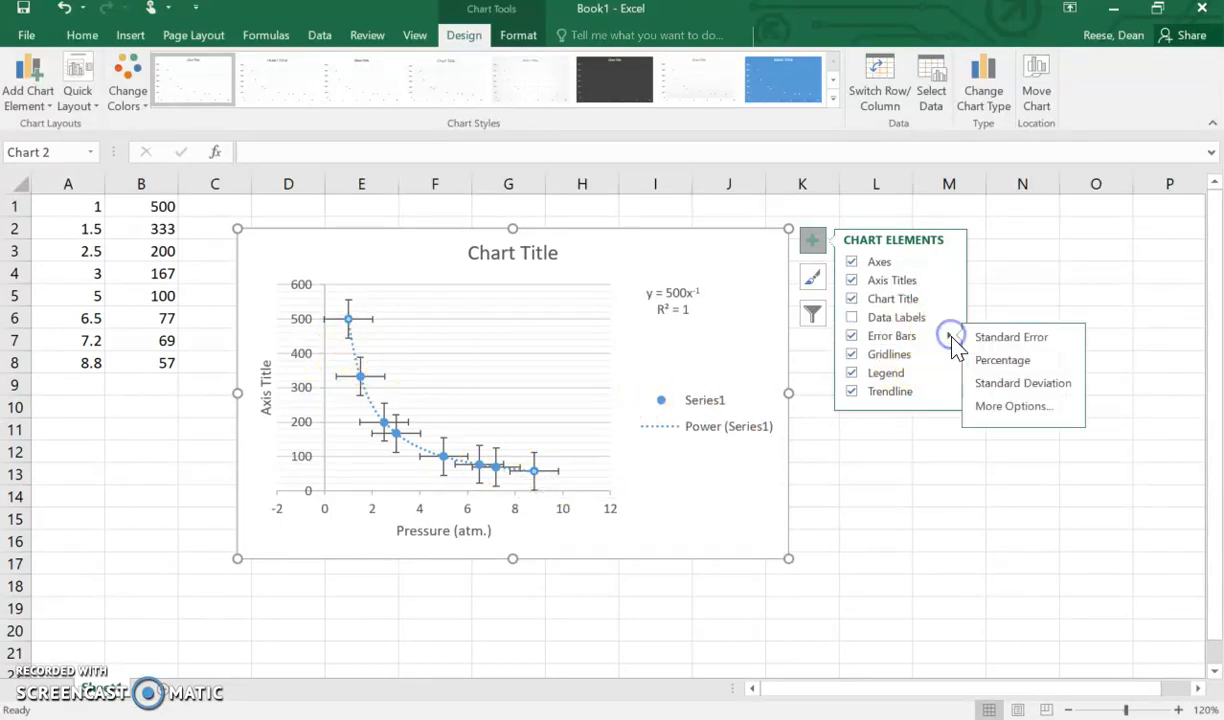
left_click(1011, 408)
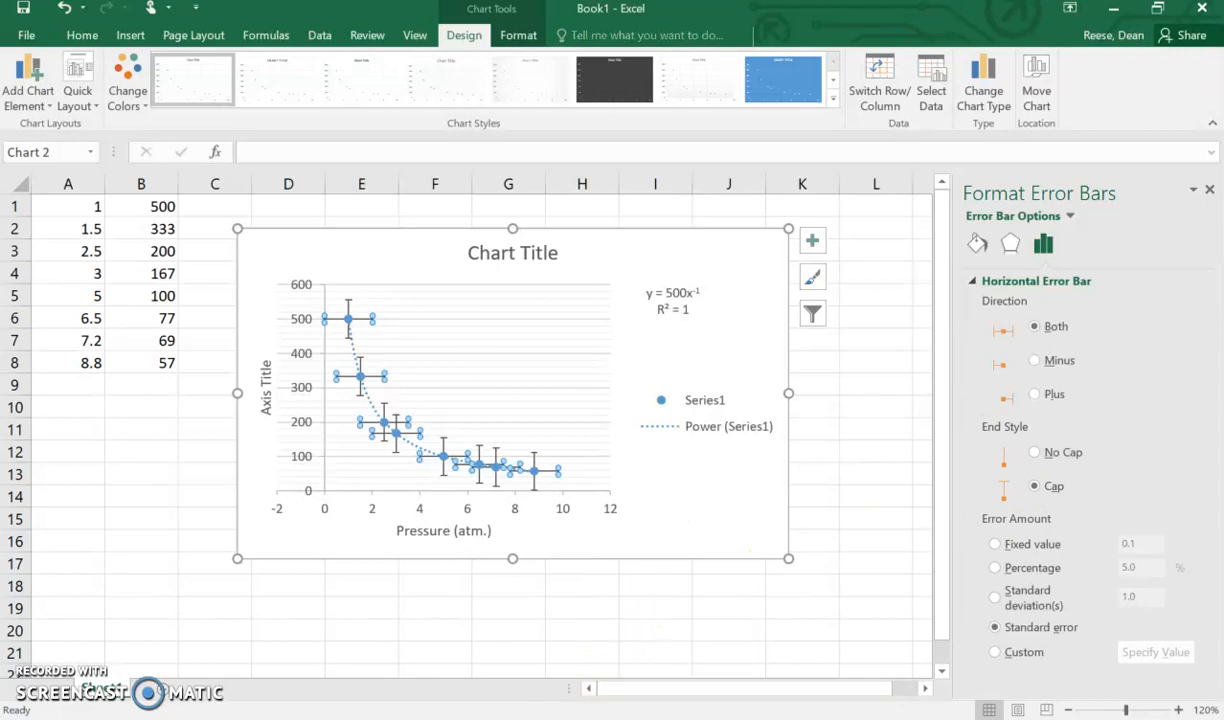
key("alt+Tab")
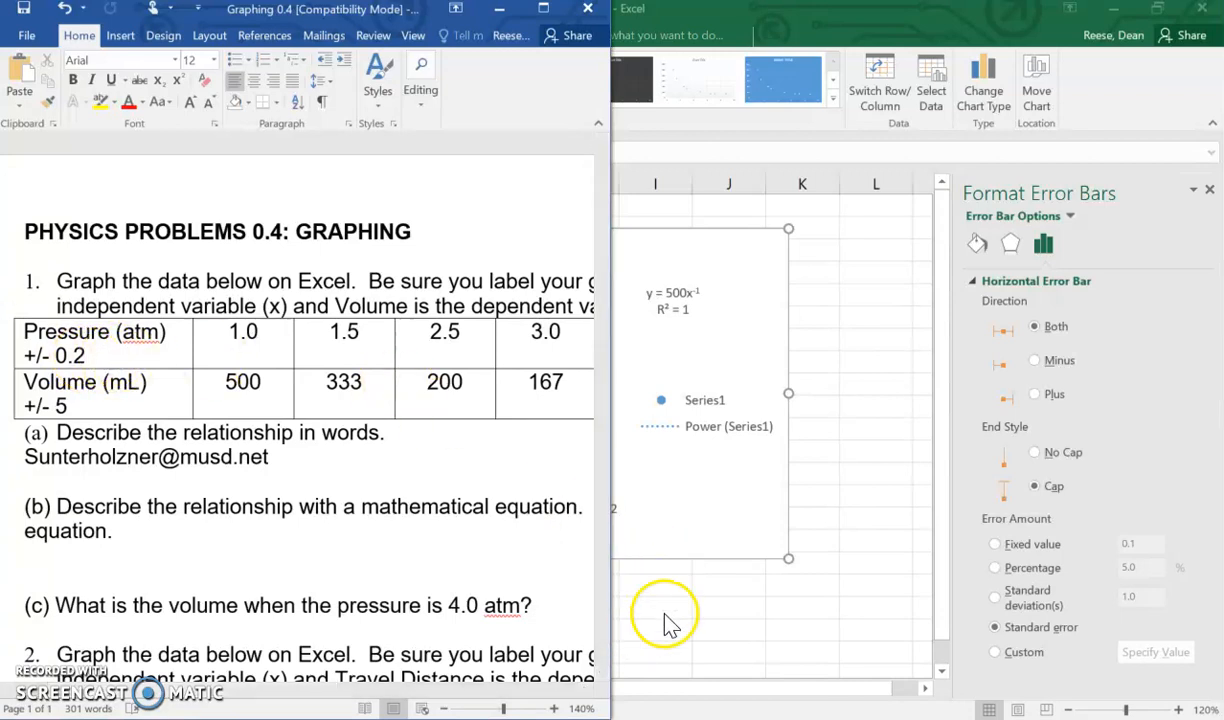
key("alt+Tab")
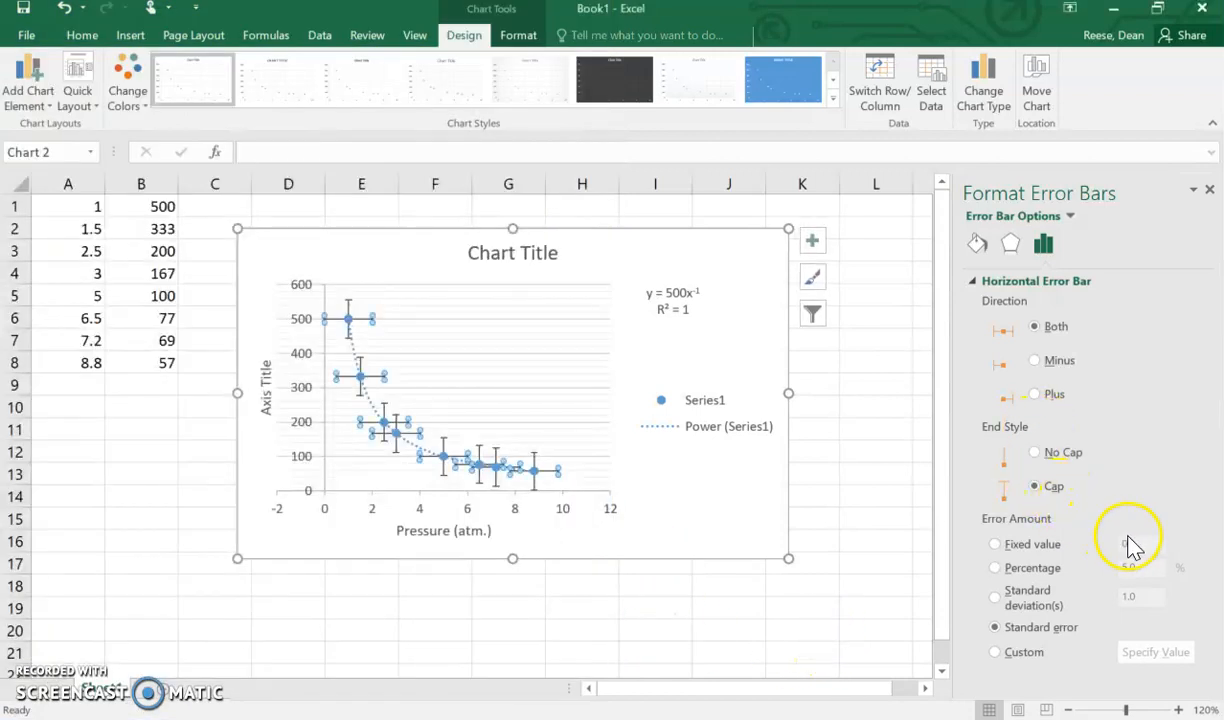
left_click(996, 545)
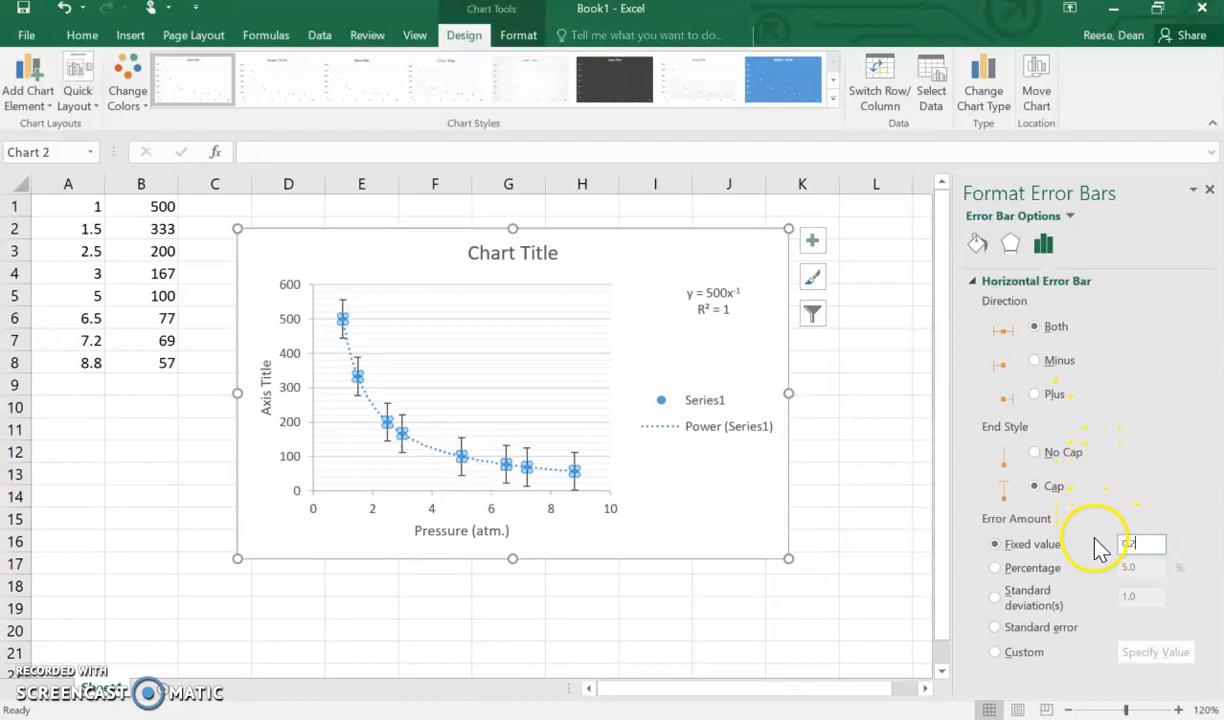
left_click(665, 490)
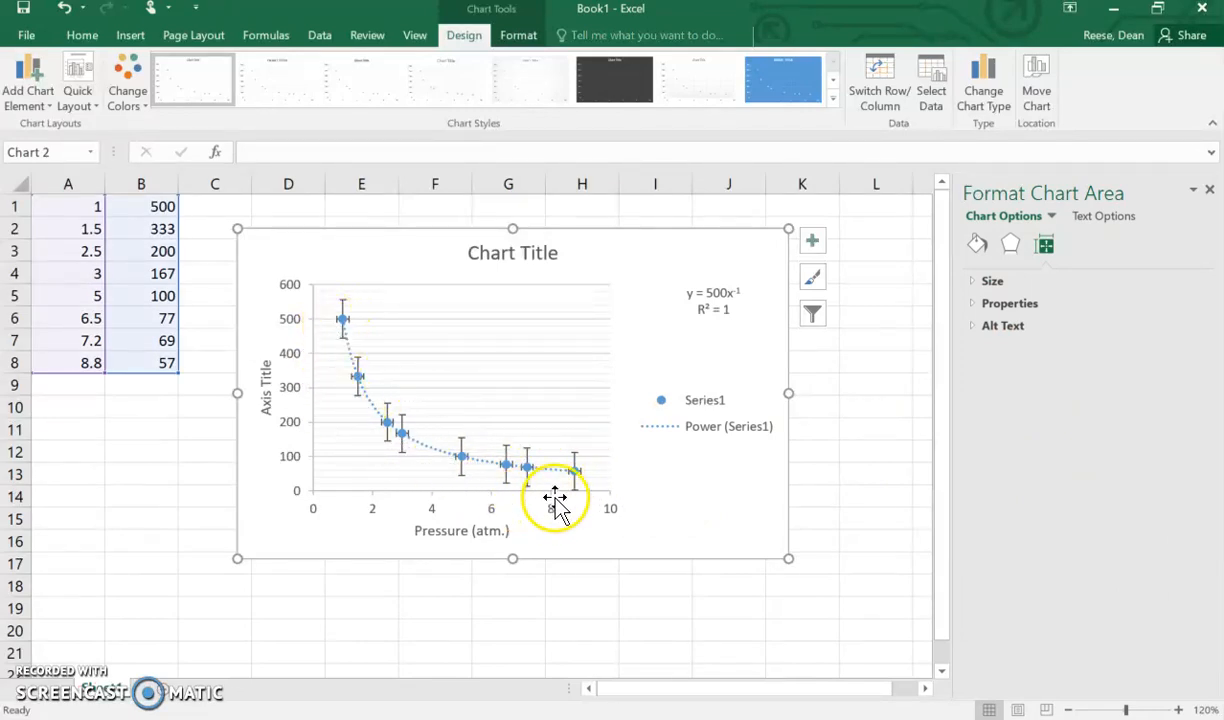
Set the chart's vertical error bars to a fixed value of 5
left_click(576, 453)
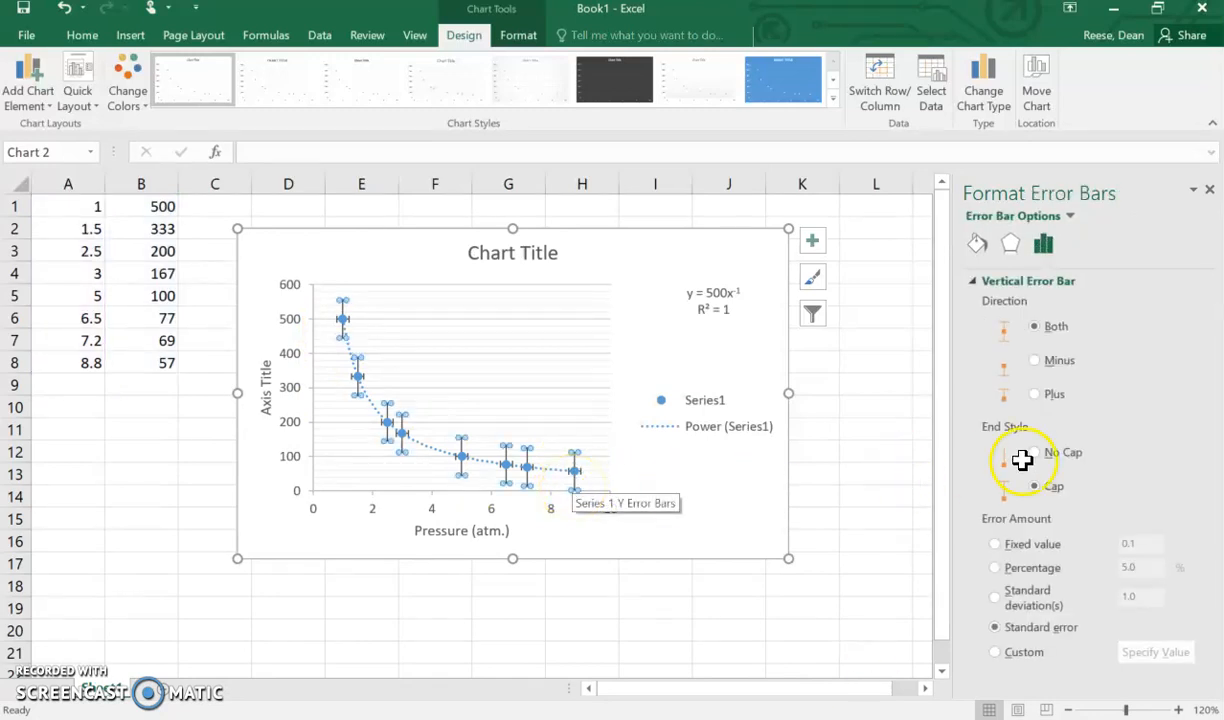
left_click(996, 545)
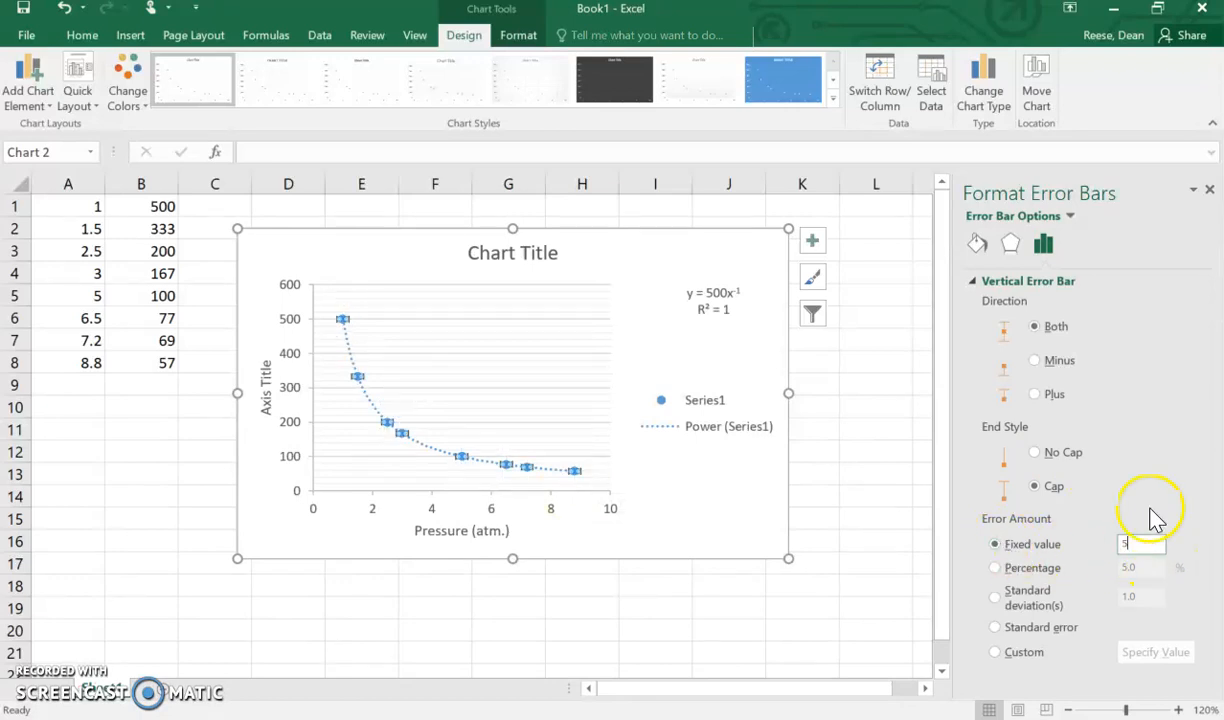
left_click(886, 514)
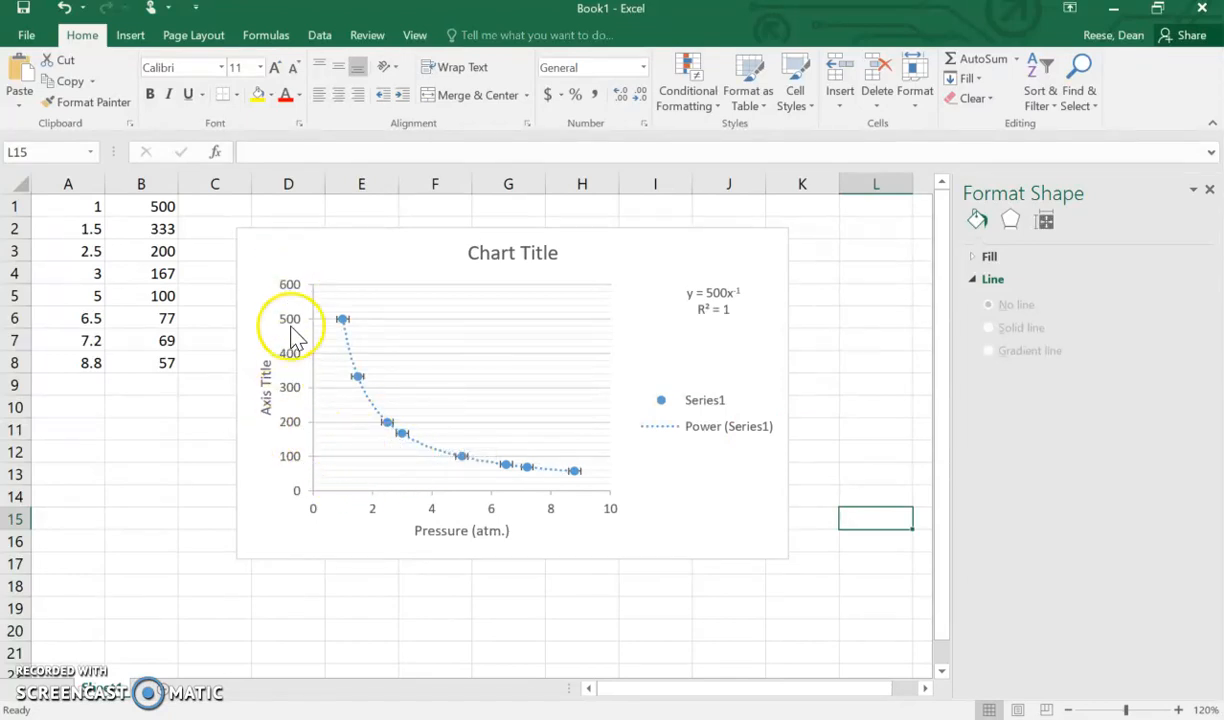
Reopen the error bar formatting options for the data series to review the horizontal error amount
double_click(345, 325)
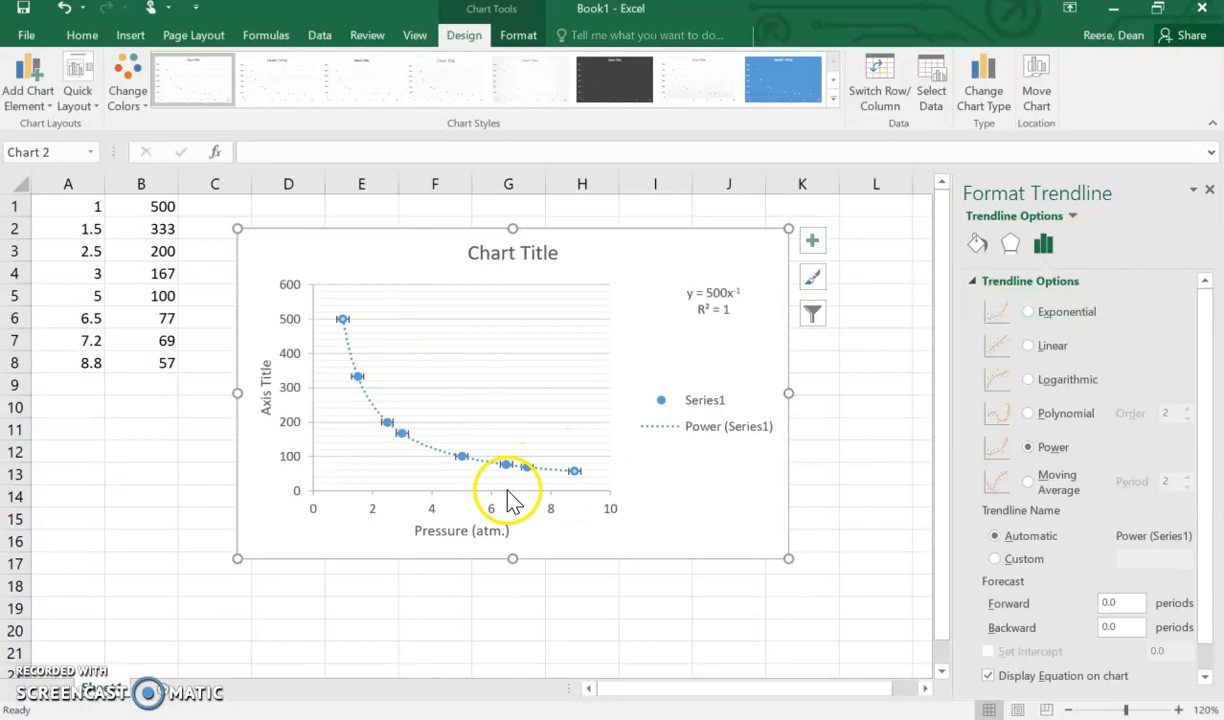
left_click(812, 241)
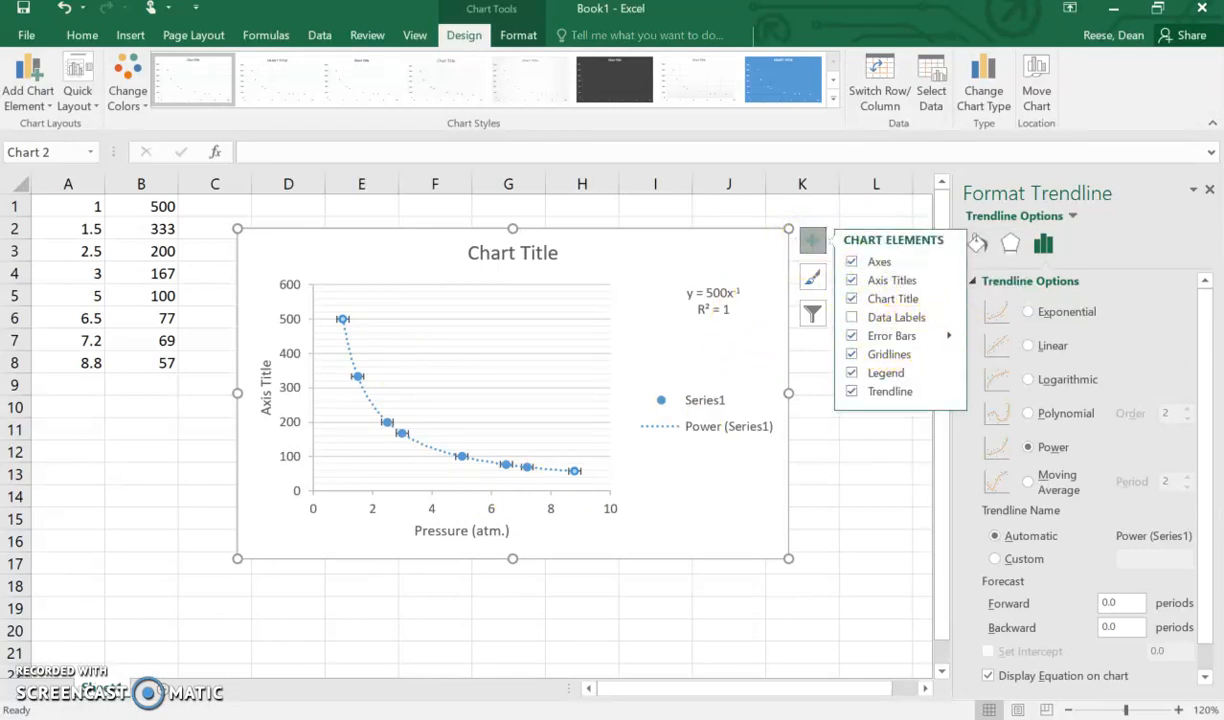
left_click(950, 335)
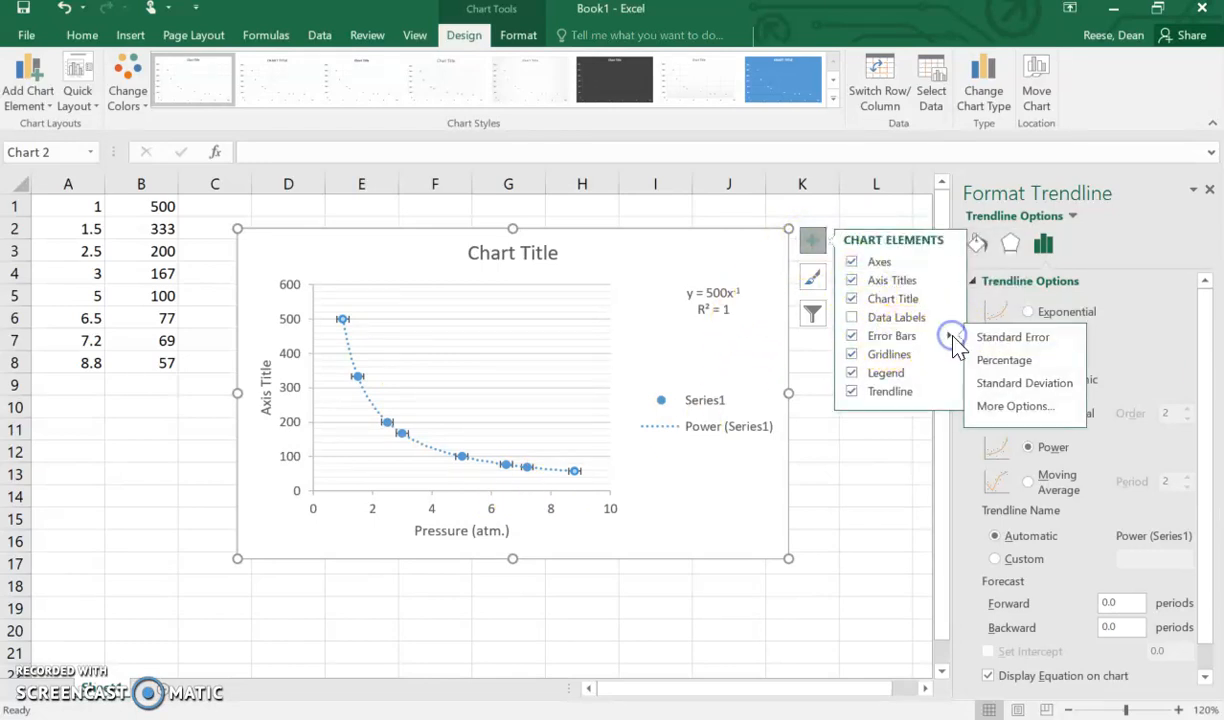
left_click(1012, 407)
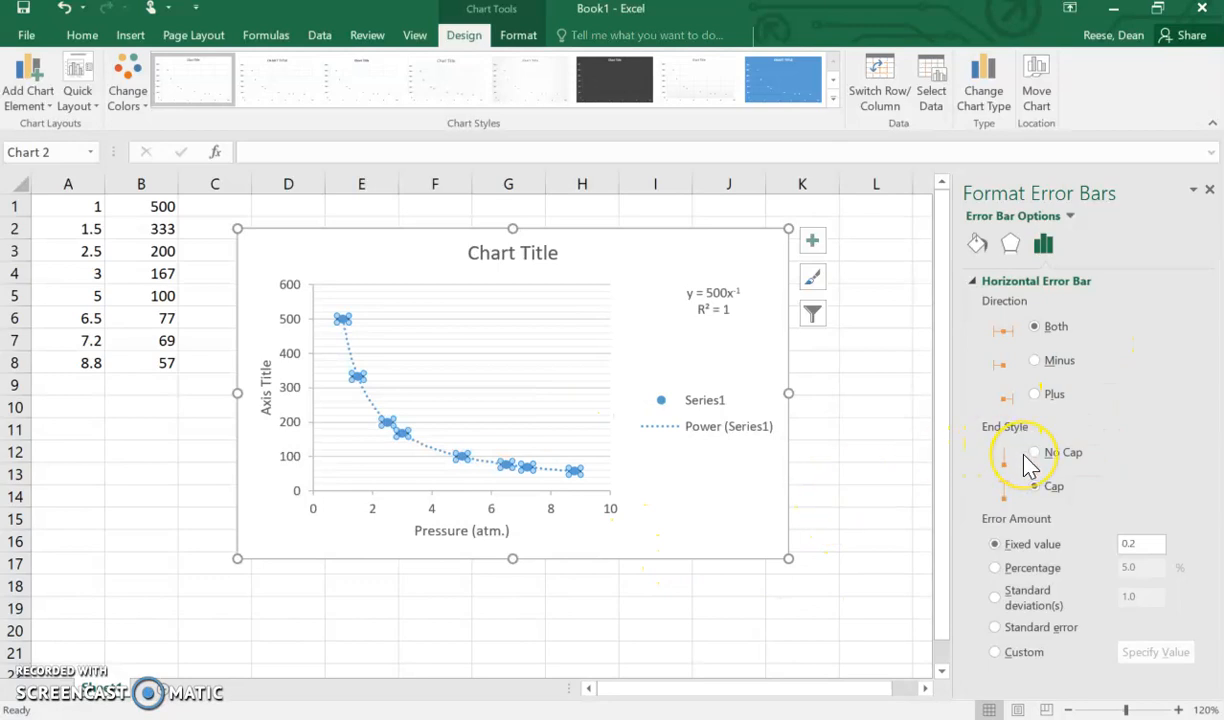
Review the formatting options of the chart's Power trendline, close them and reselect the chart area
left_click(679, 548)
left_click(574, 472)
right_click(576, 476)
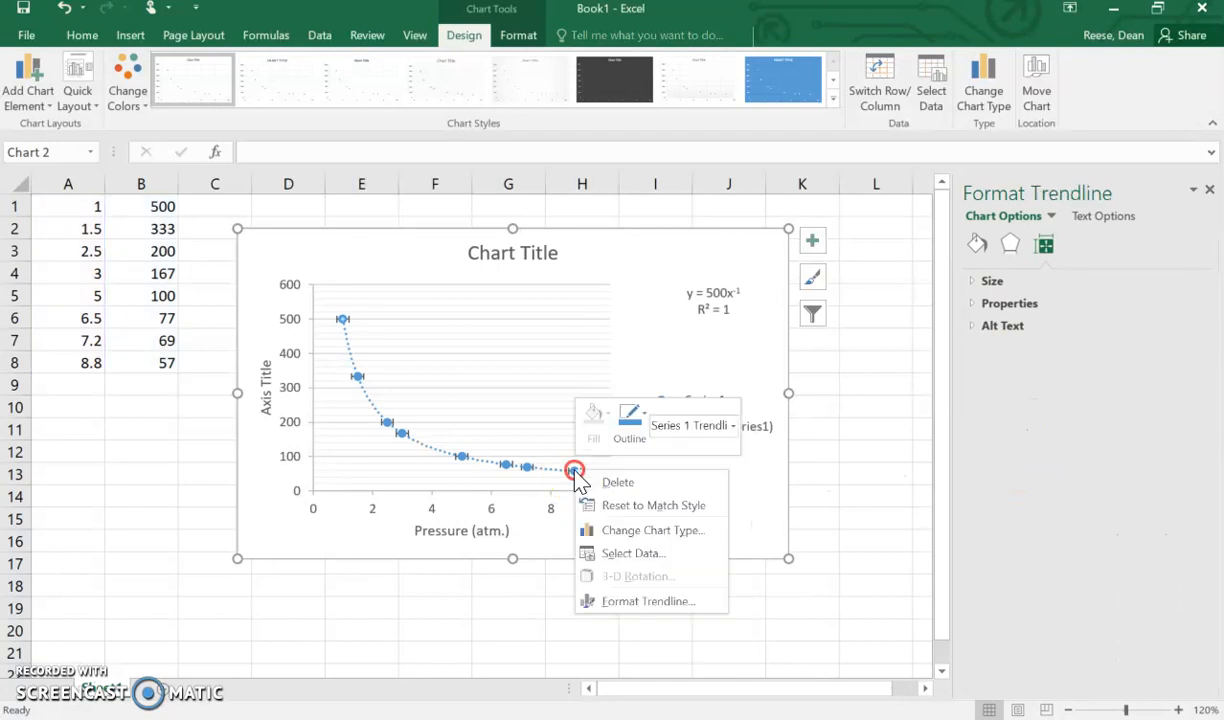
left_click(546, 512)
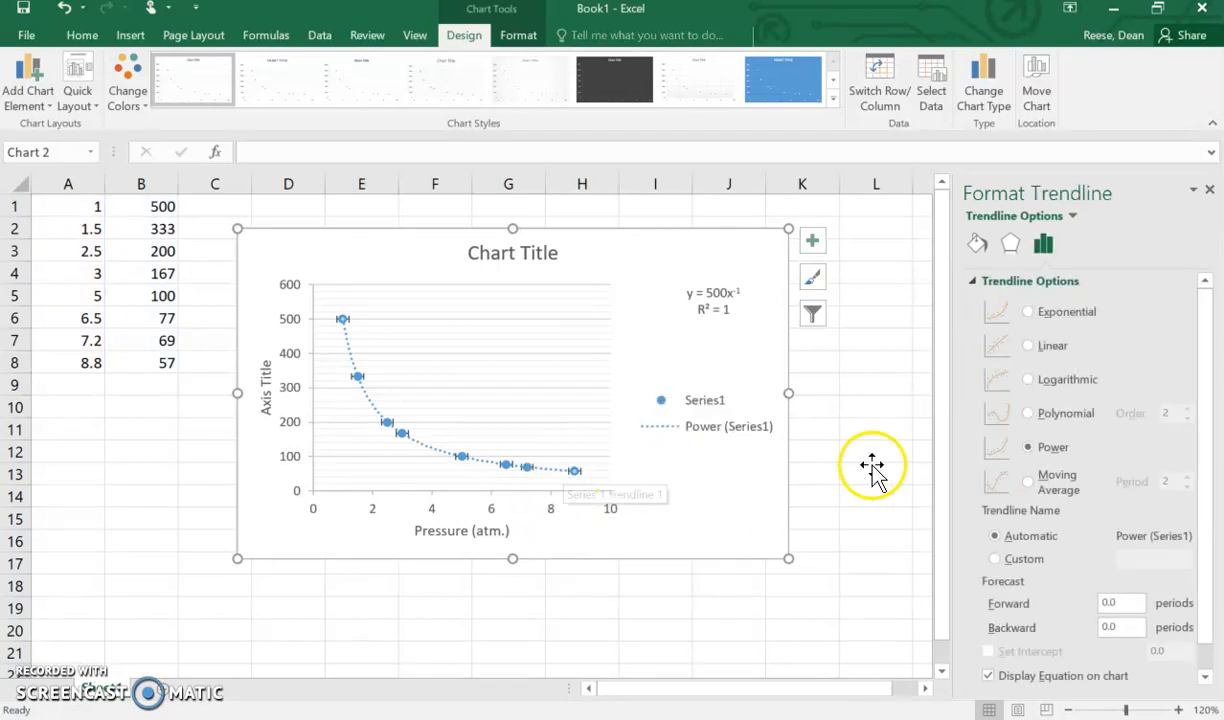
scroll(1050, 447, "down", 1)
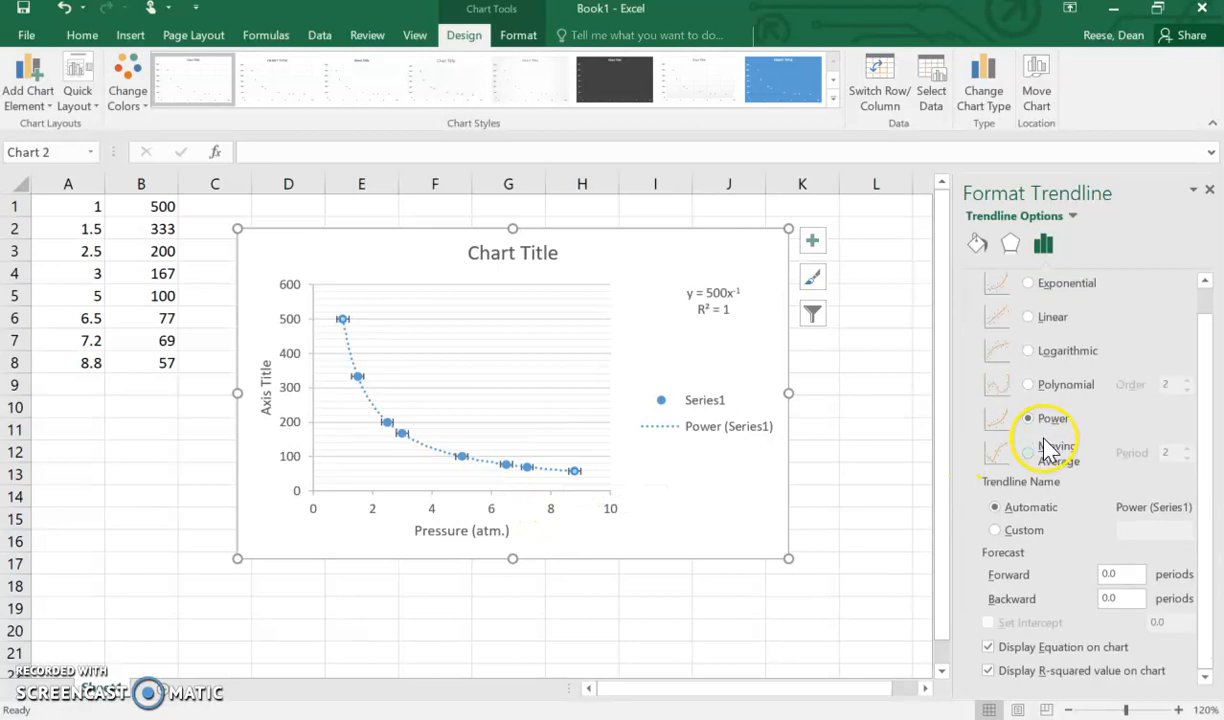
scroll(1045, 450, "up", 1)
left_click(1209, 191)
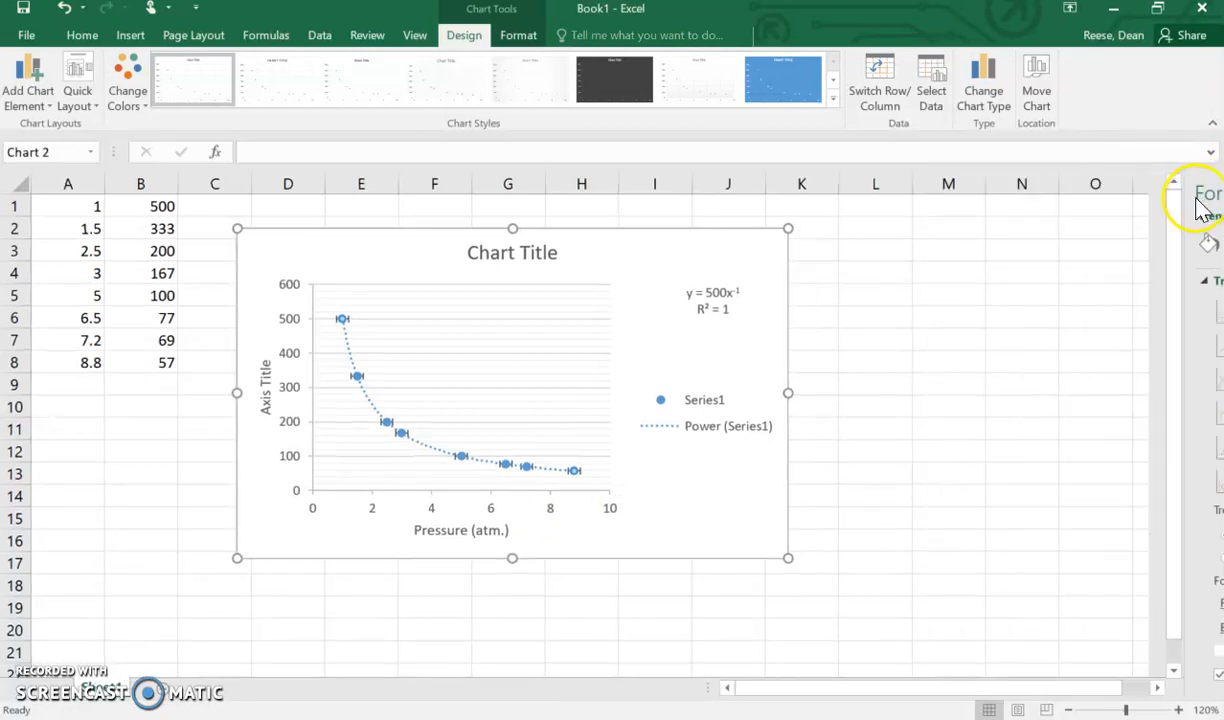
left_click(655, 515)
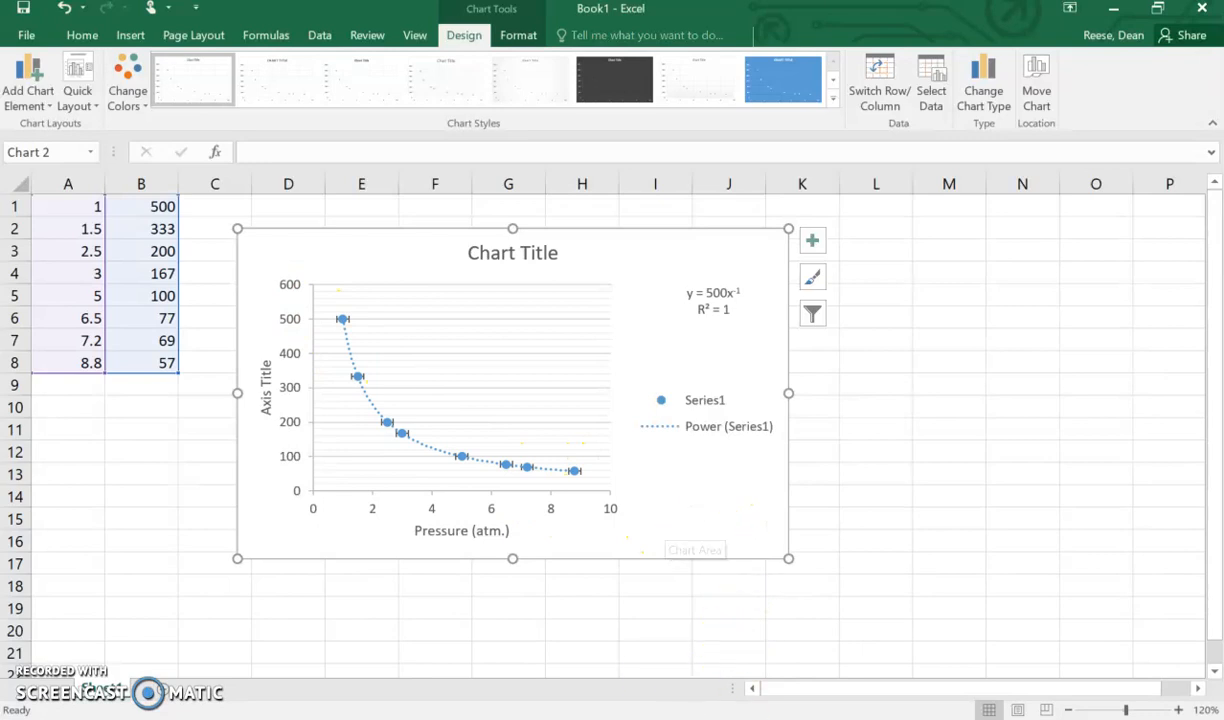
Switch to the Word worksheet and read how uncertainties are given in the data tables of problems 2 and 3
key("alt+Tab")
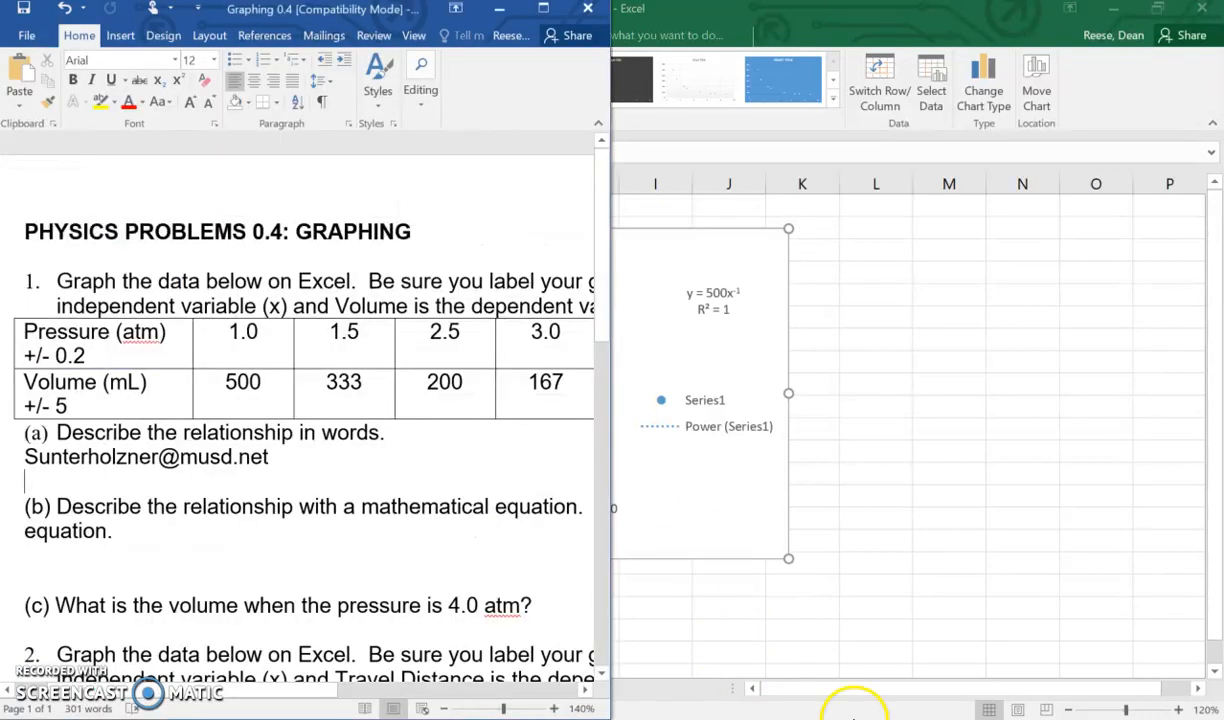
scroll(383, 510, "down", 4)
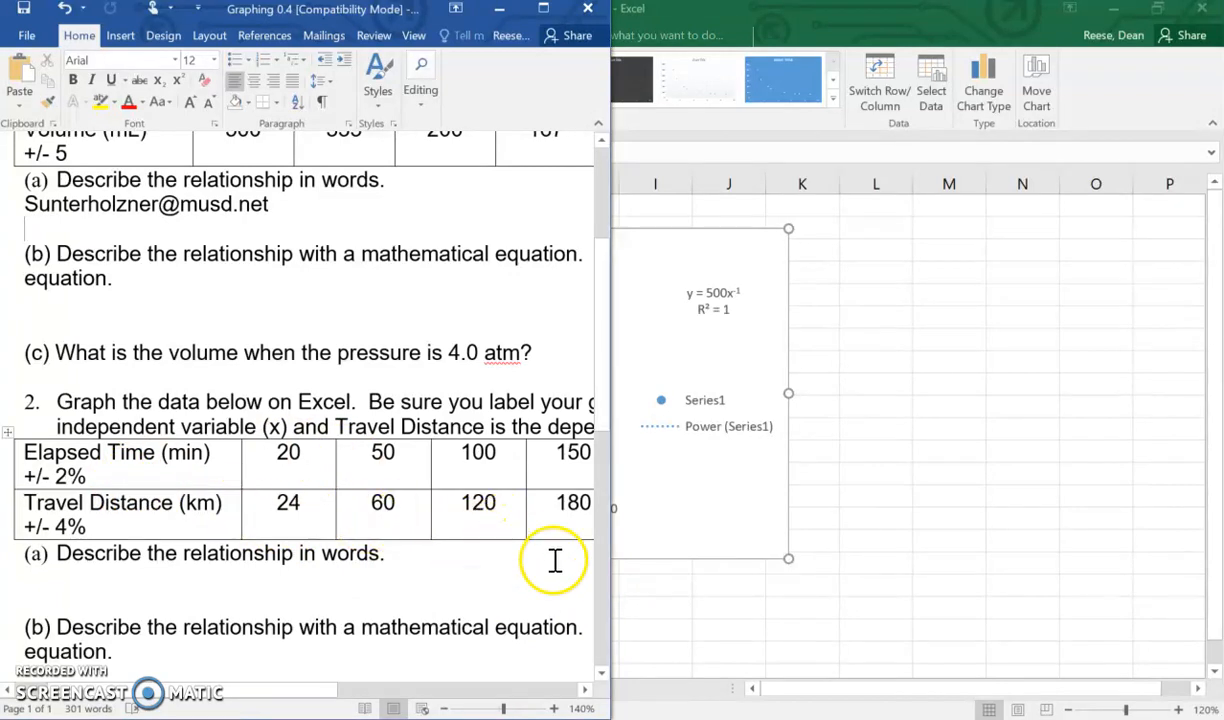
scroll(378, 505, "down", 4)
scroll(380, 490, "down", 3)
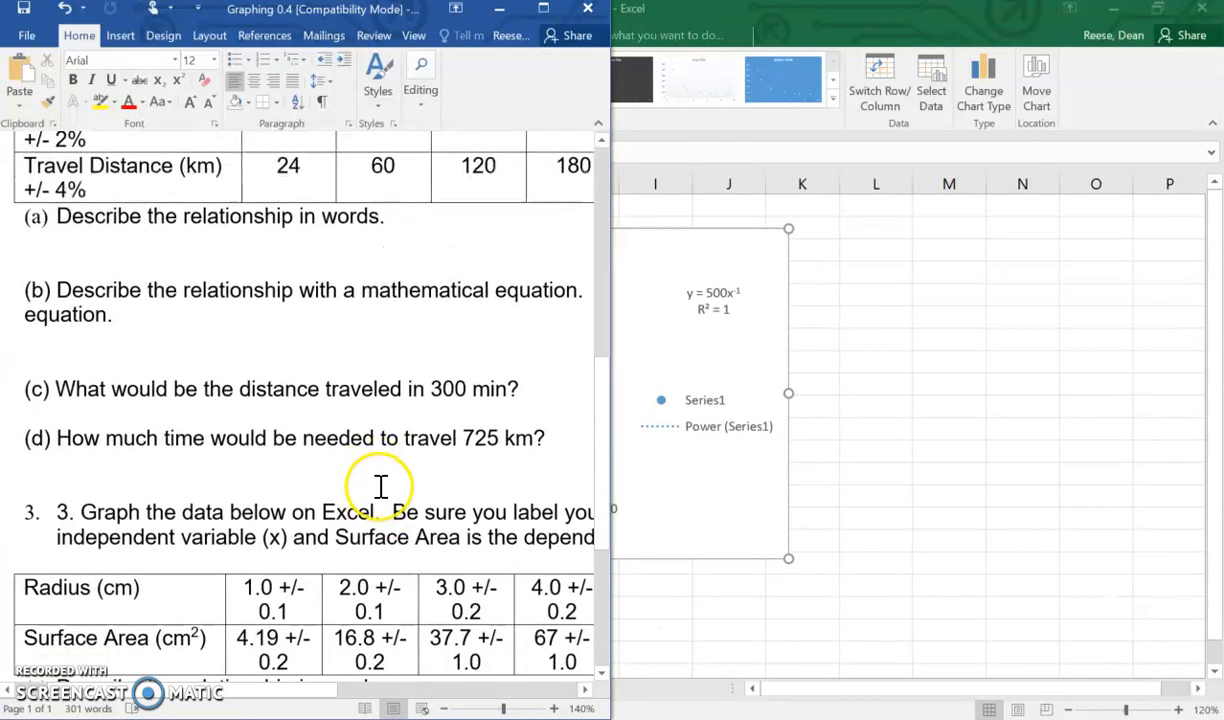
scroll(378, 487, "up", 5)
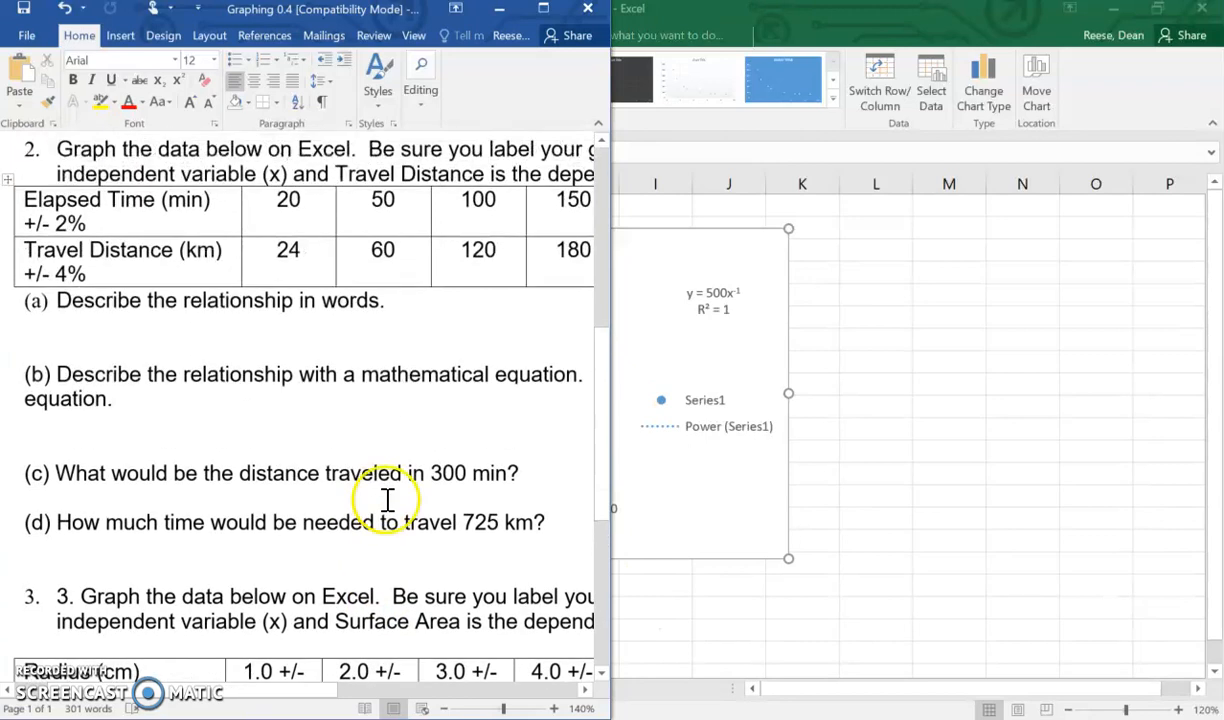
Return to Excel and open the formatting options of the chart's horizontal error bars
left_click(718, 542)
left_click(583, 471)
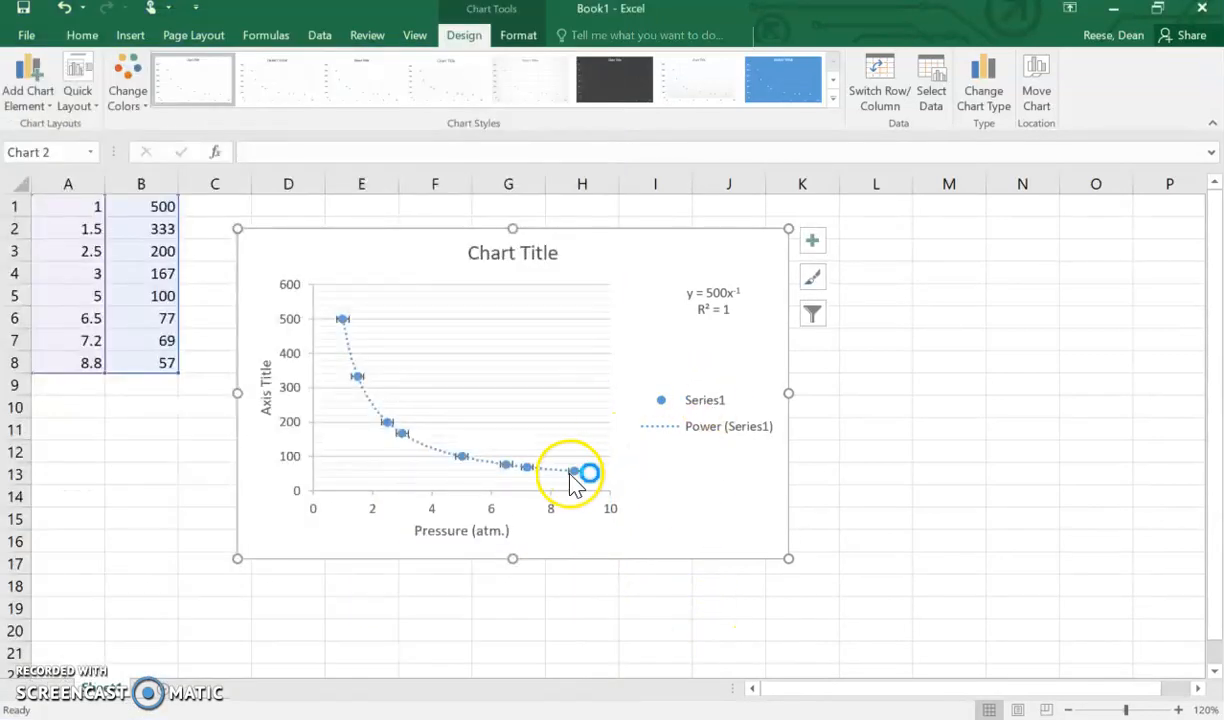
left_click(582, 474)
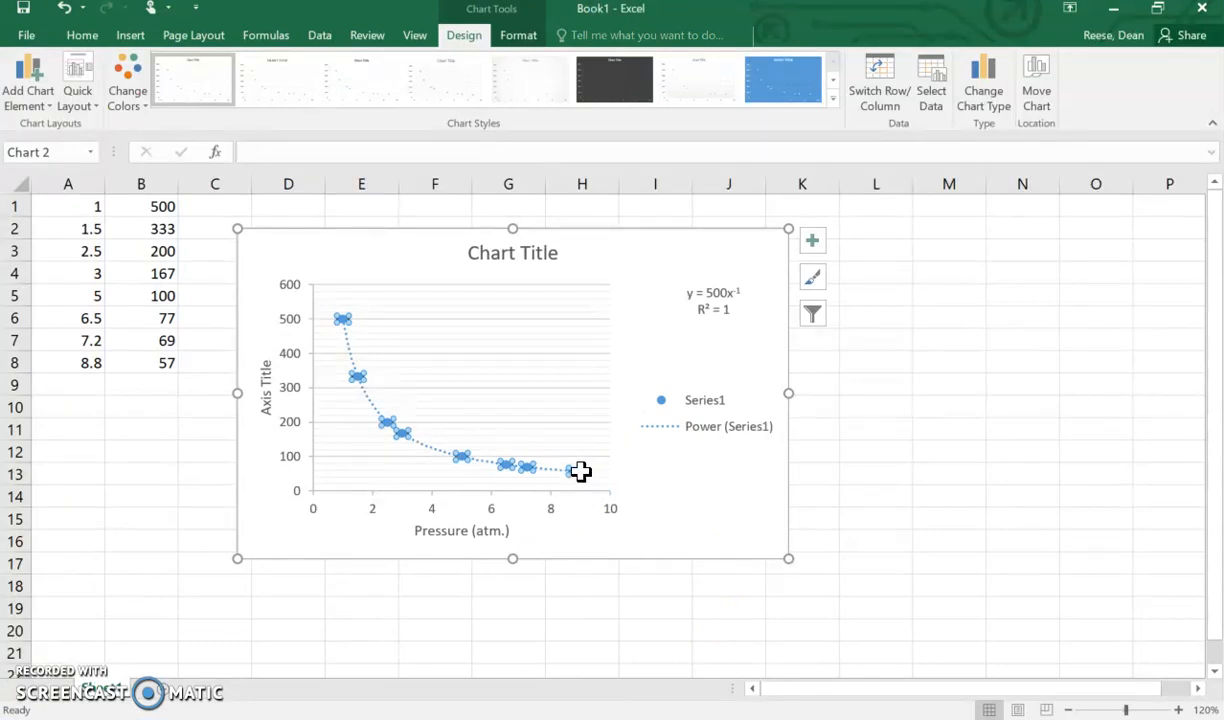
right_click(578, 470)
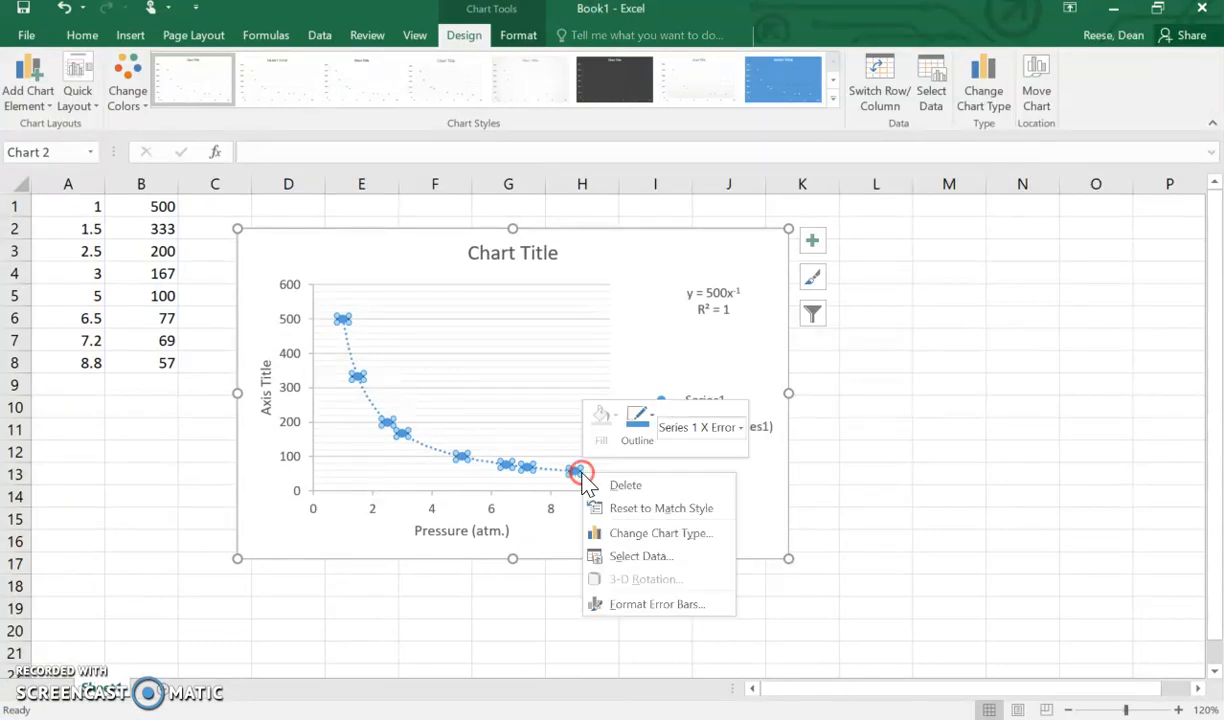
left_click(659, 605)
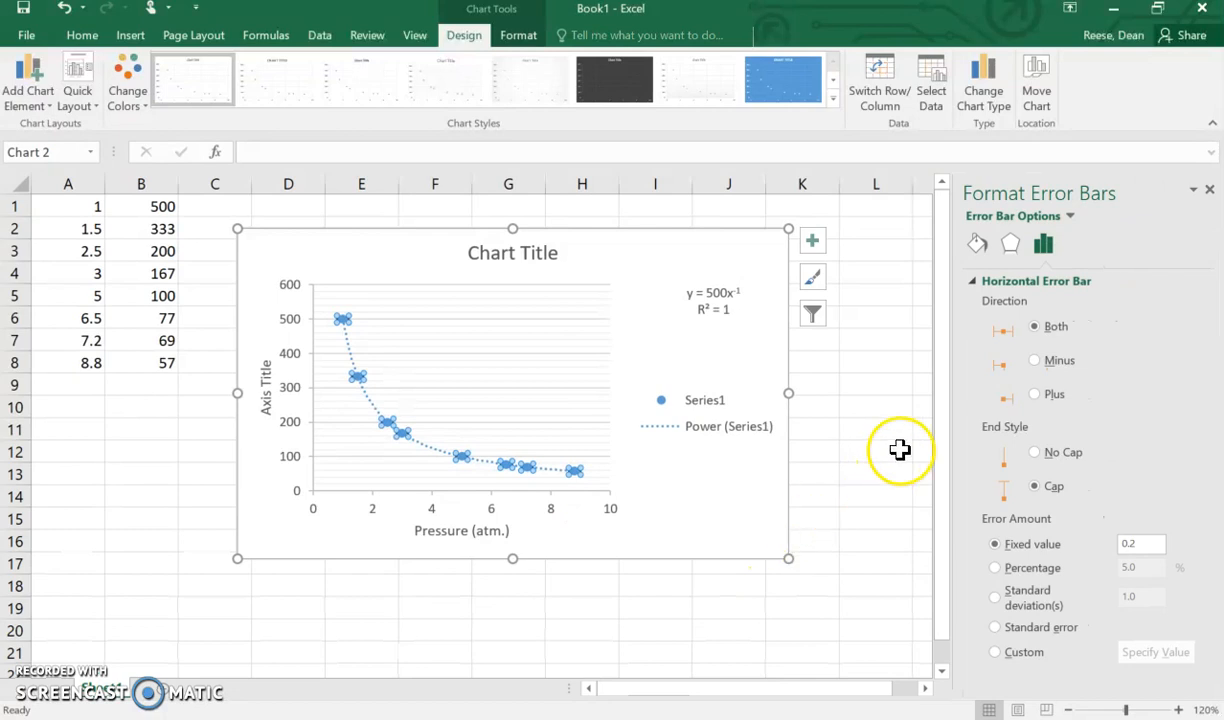
Change the Series 1 Y error bars to a percentage error amount of 5.0%, and switch to problem 2 in Word
left_click(1069, 216)
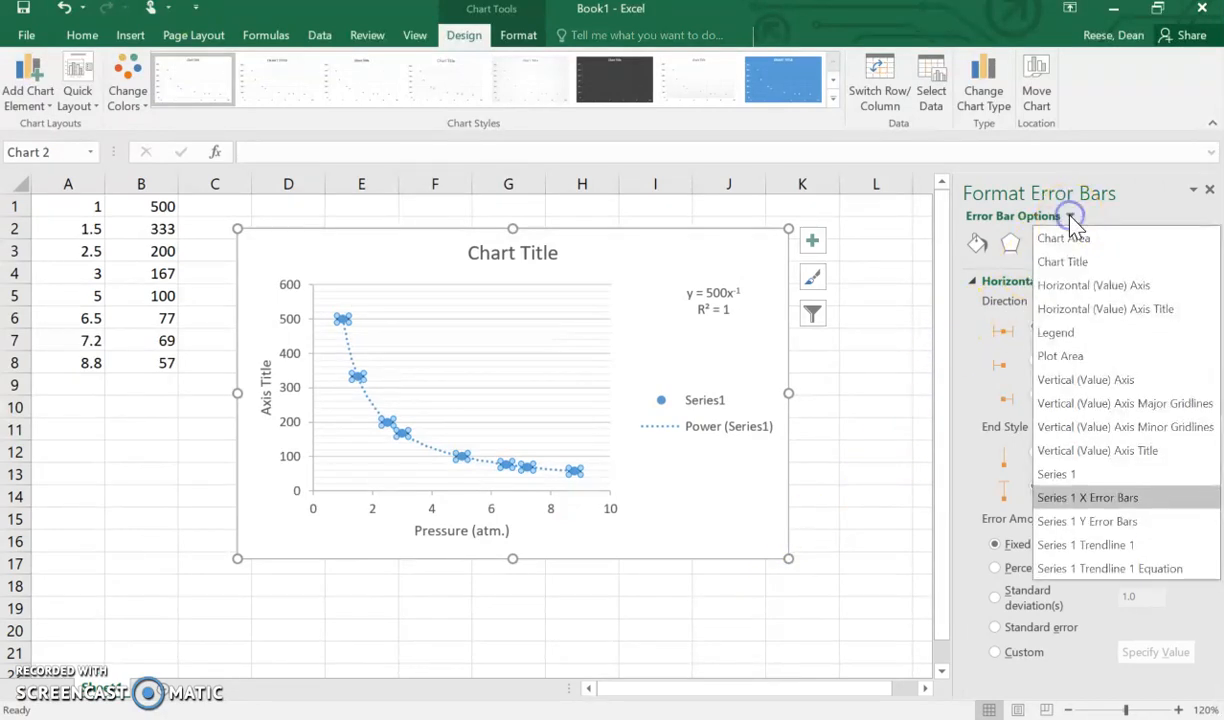
left_click(1104, 522)
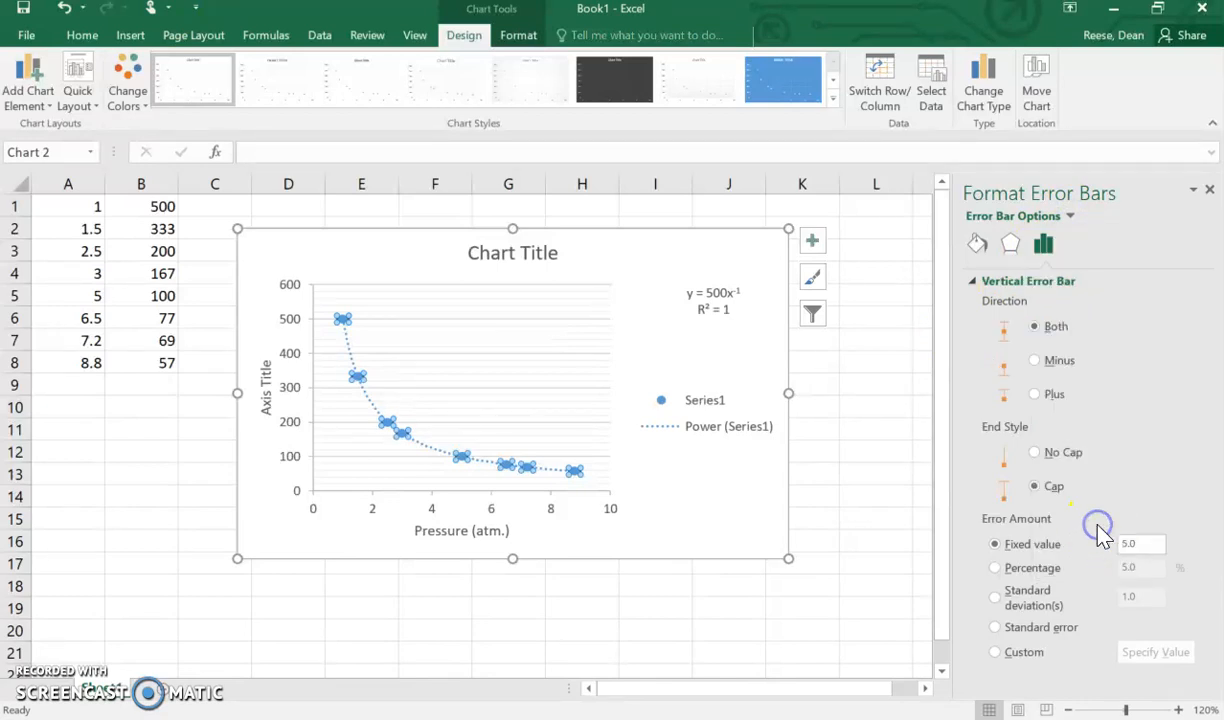
left_click(995, 568)
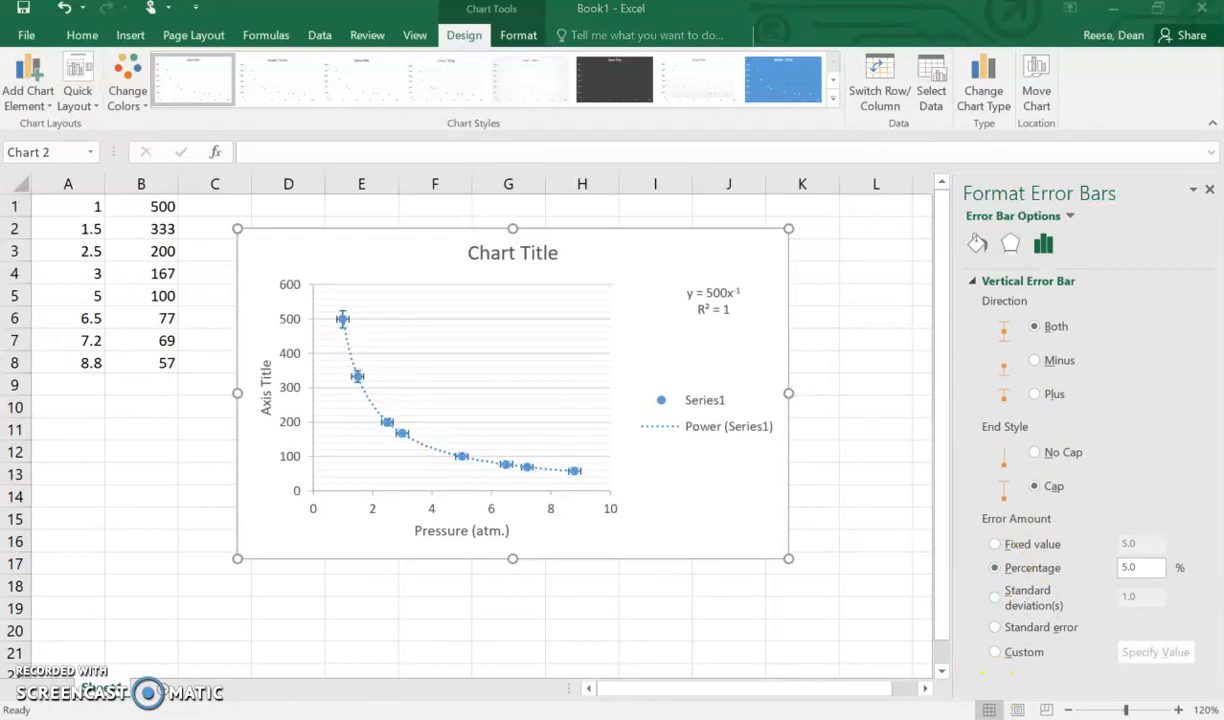
key("alt+Tab")
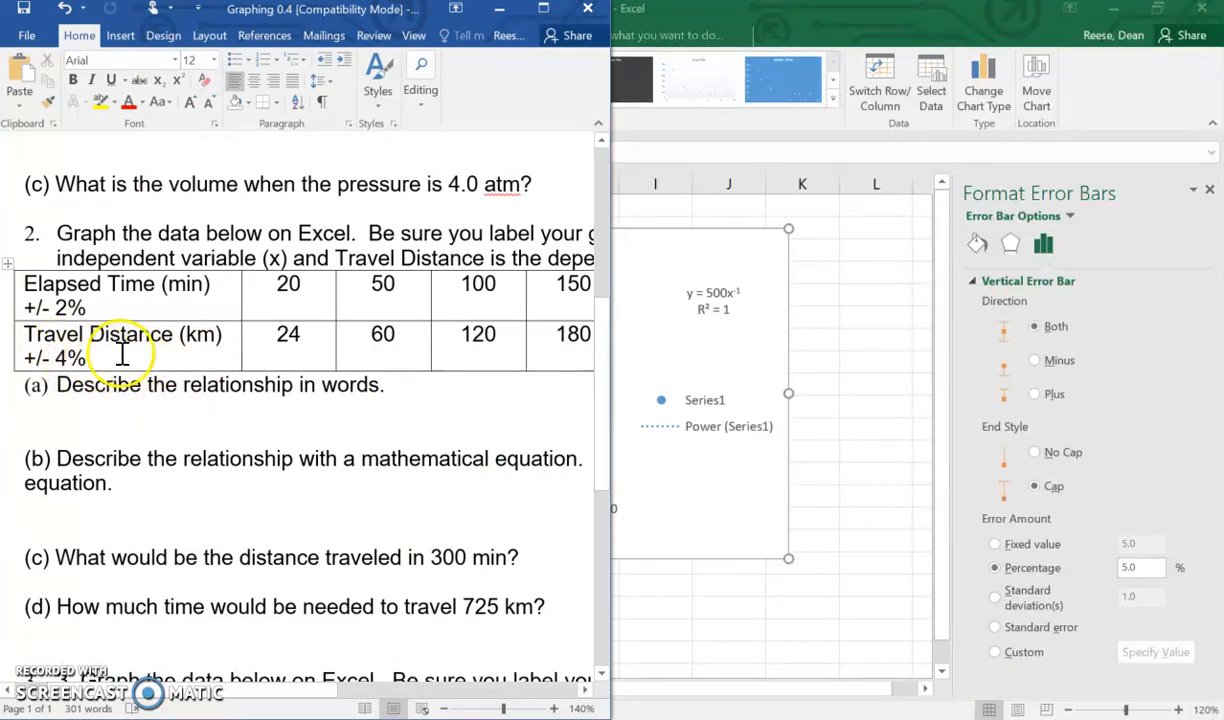
Deselect the chart in Excel, and examine the individual radius and surface area uncertainties in problem 3 of the Word worksheet
key("alt+Tab")
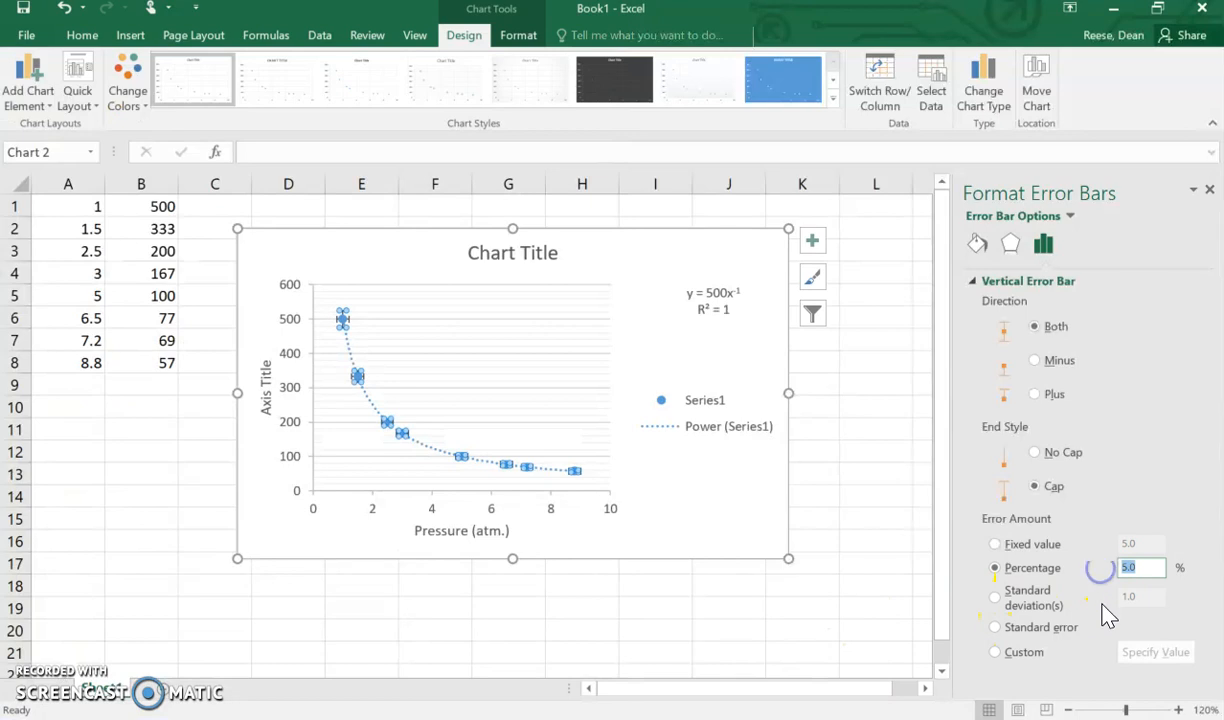
left_click(876, 590)
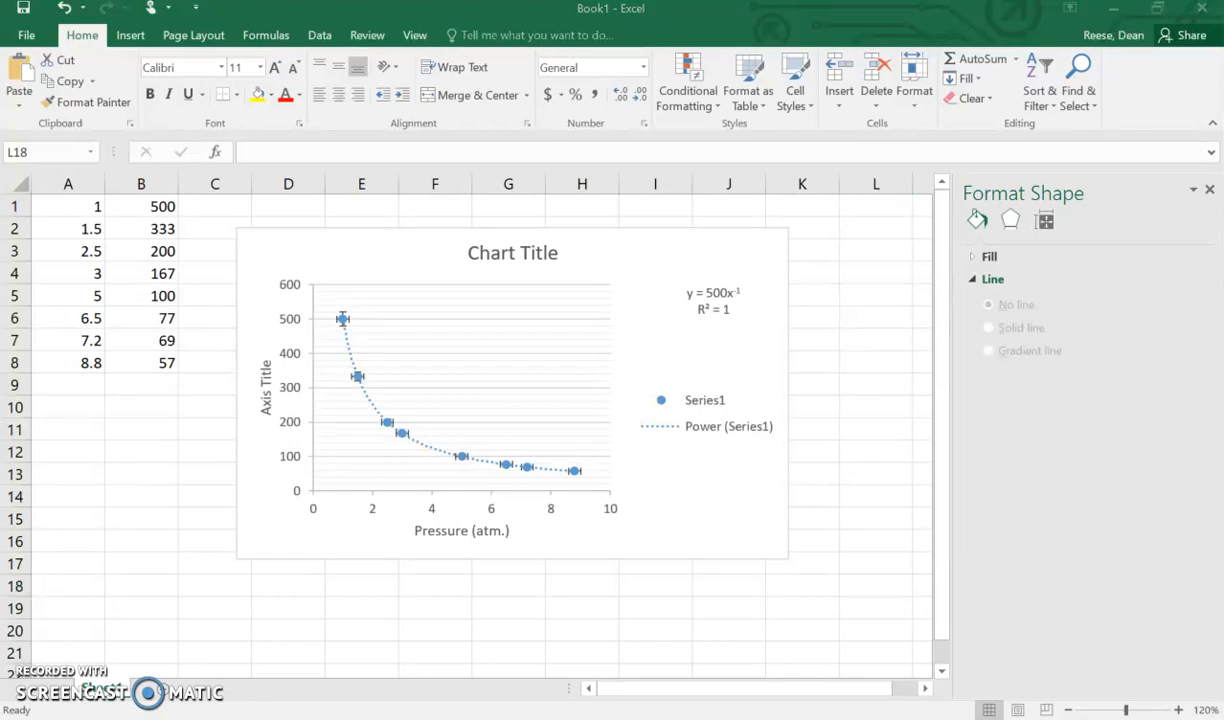
scroll(340, 484, "down", 5)
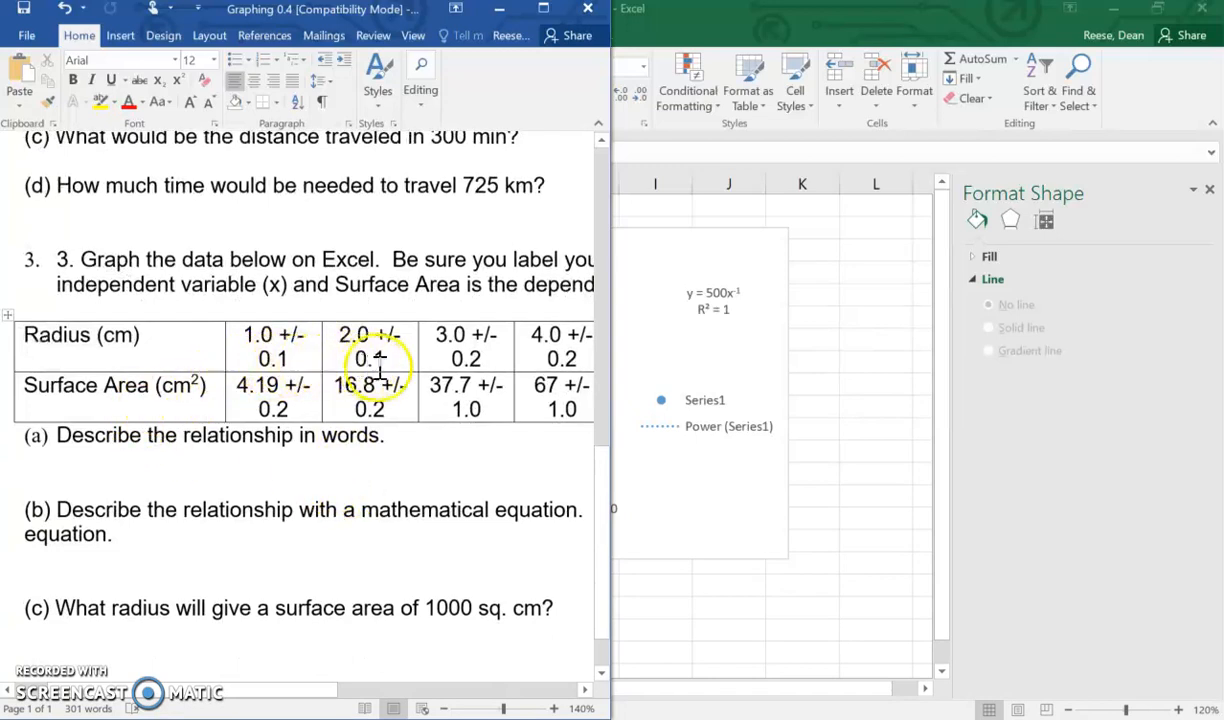
left_click_drag(317, 691, 555, 688)
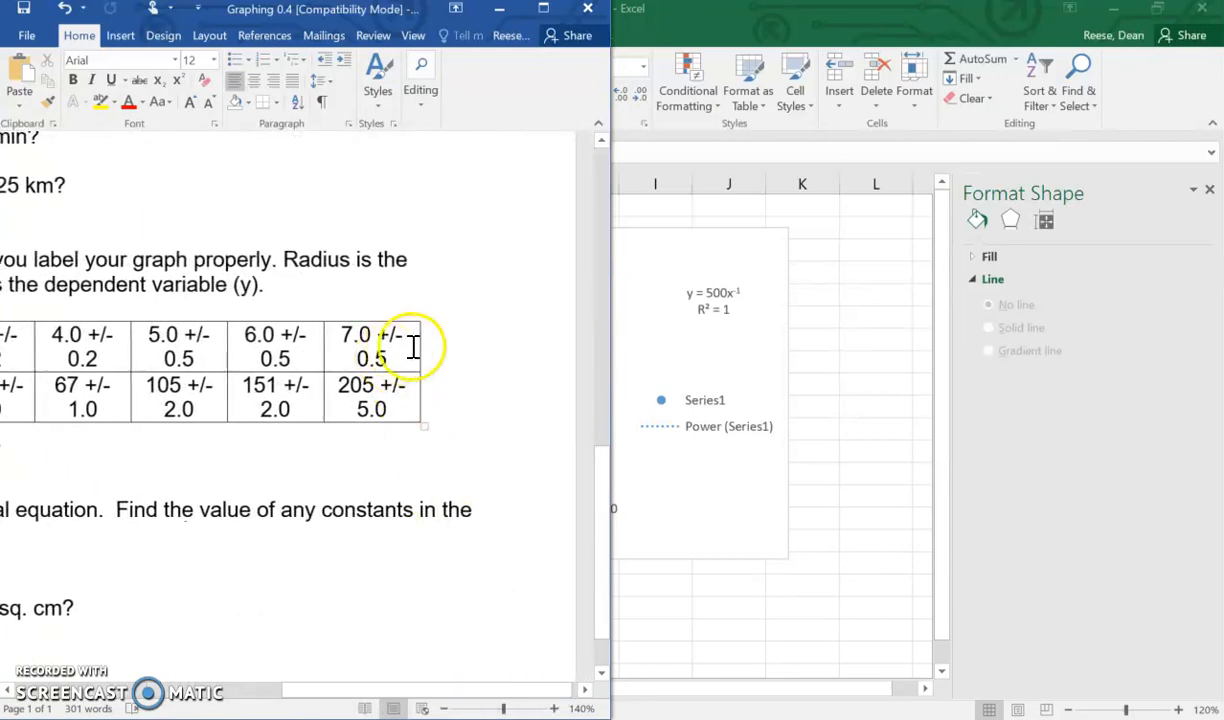
Return to Excel, move the chart about two columns to the right, away from the data, and select cell C1
left_click(838, 406)
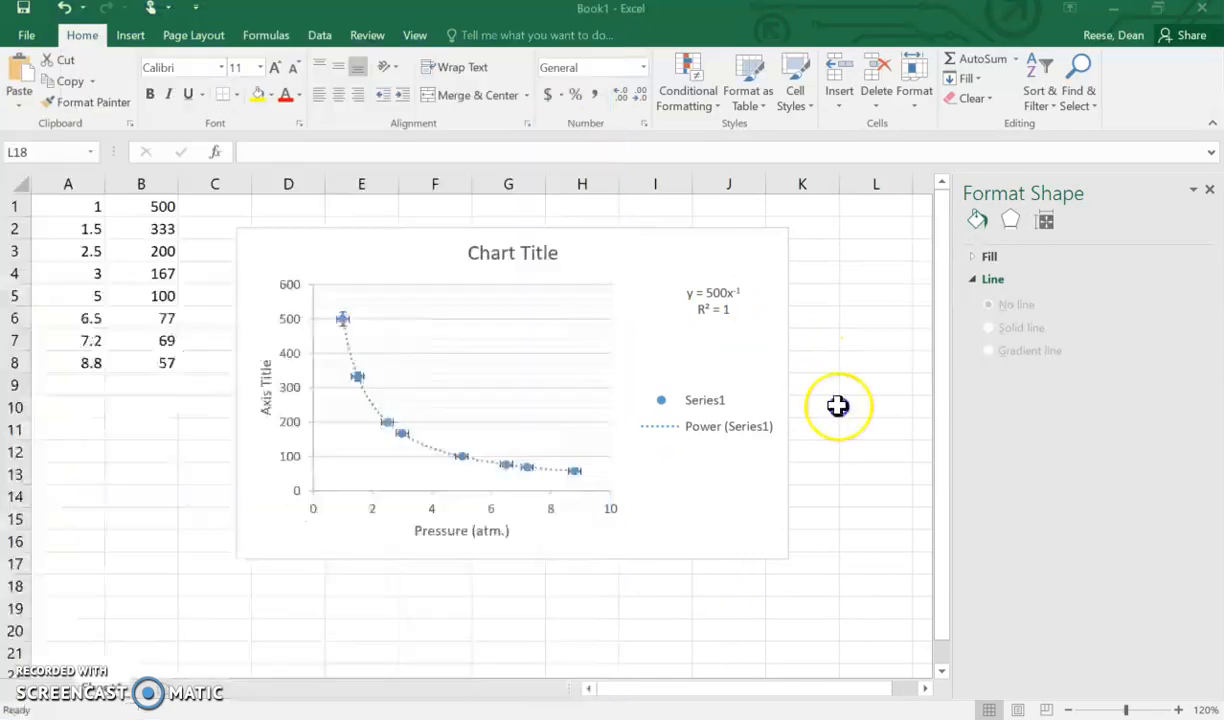
left_click_drag(404, 235, 552, 239)
left_click(352, 318)
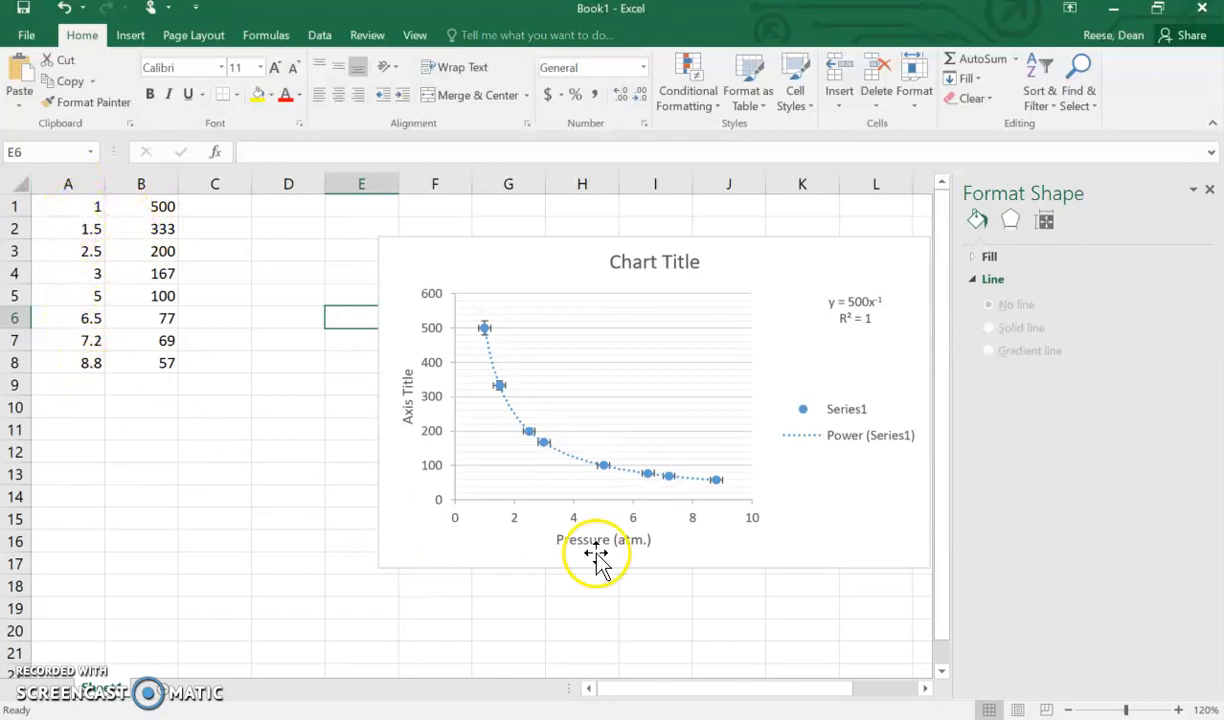
left_click(218, 207)
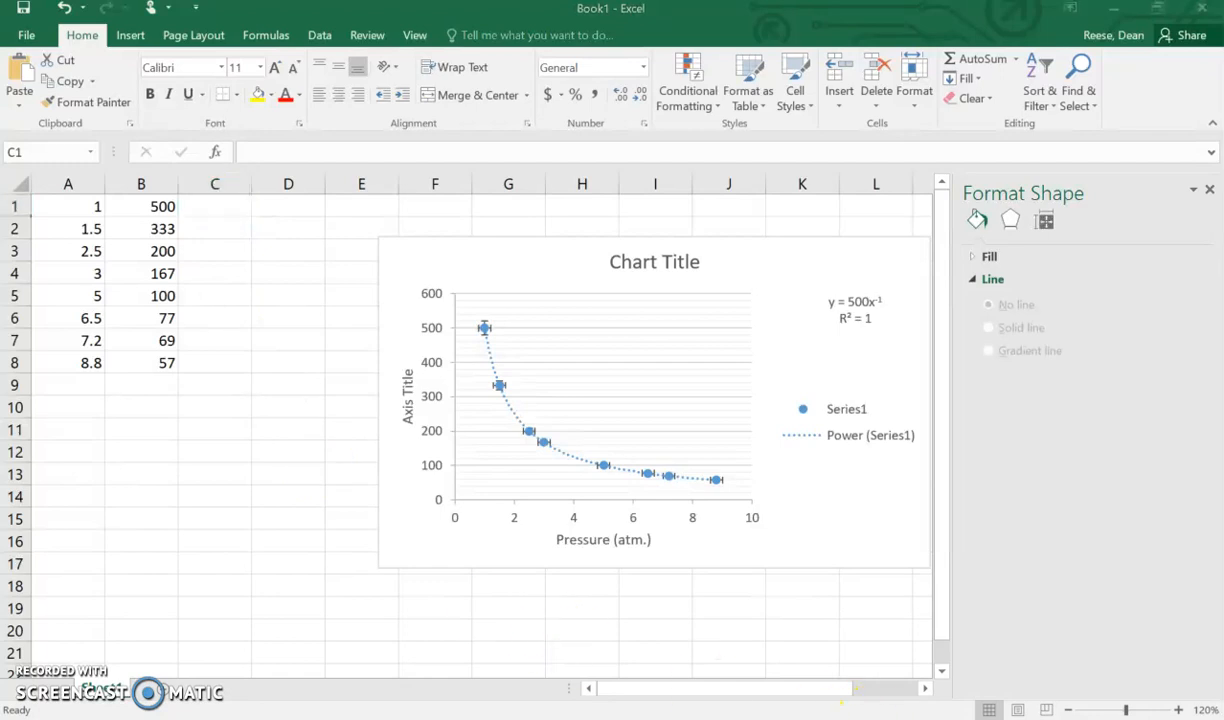
Consult the radius uncertainties of problem 3 in Word and enter 0.1, 0.1, 0.2, 0.2, 0.5, 0.5 and 0.5 in Excel cells C1:C7
key("alt+Tab")
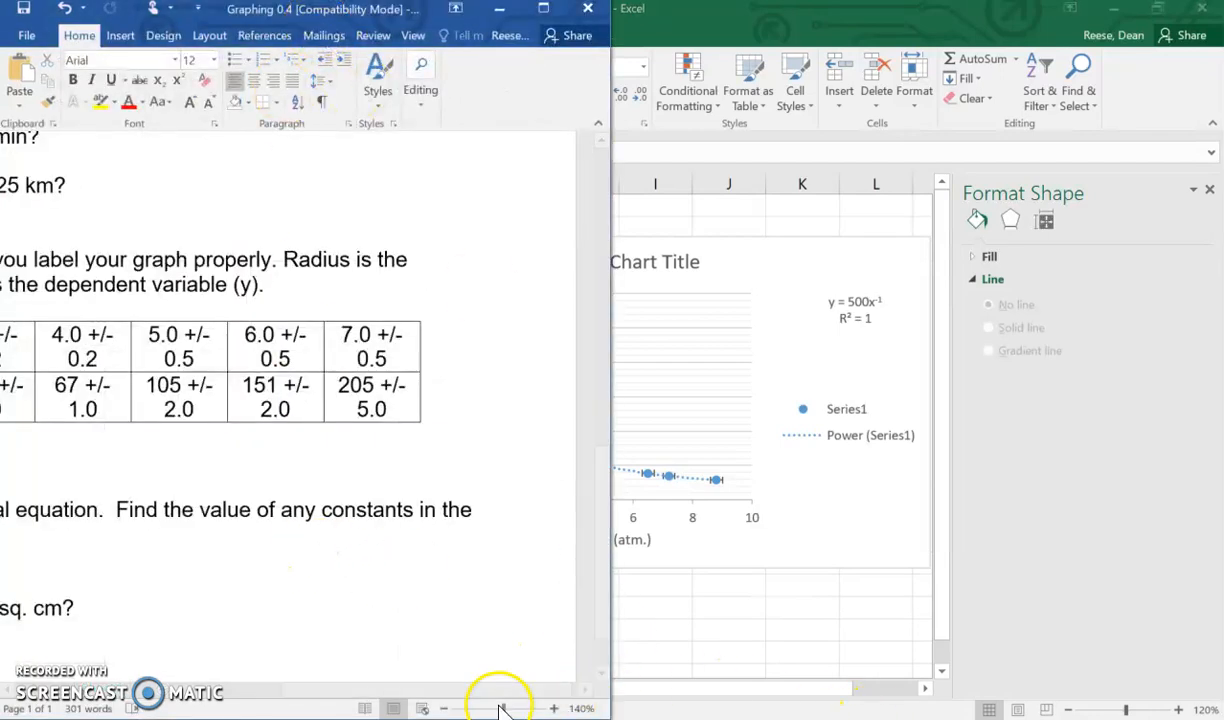
mouse_move(451, 704)
left_mouse_down()
mouse_move(200, 703)
mouse_move(440, 708)
left_mouse_up()
left_click(745, 670)
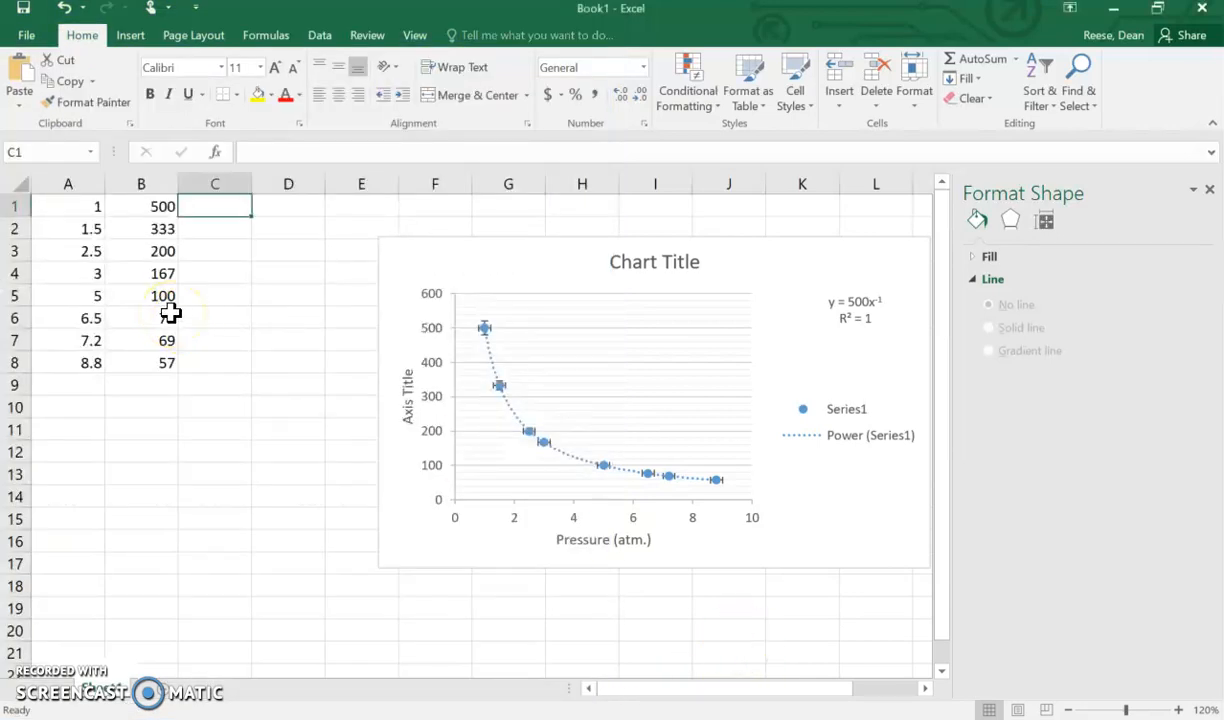
type(".1")
key("Return")
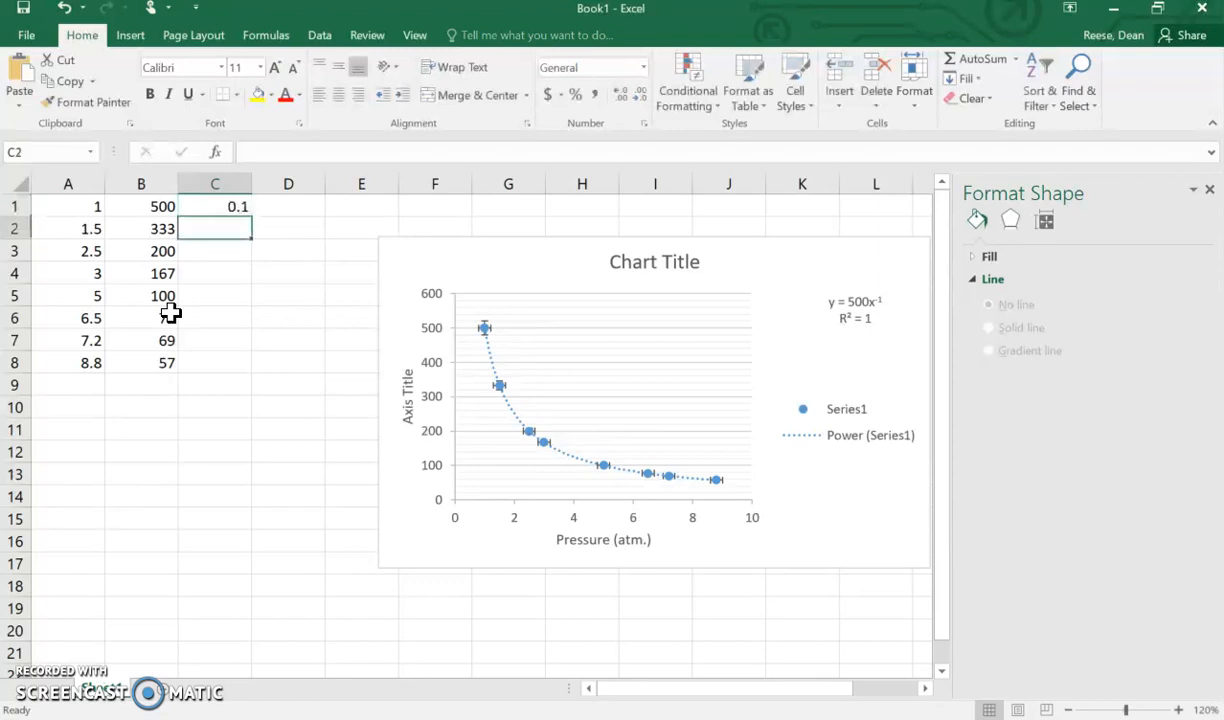
type(".1")
key("Return")
type(".2")
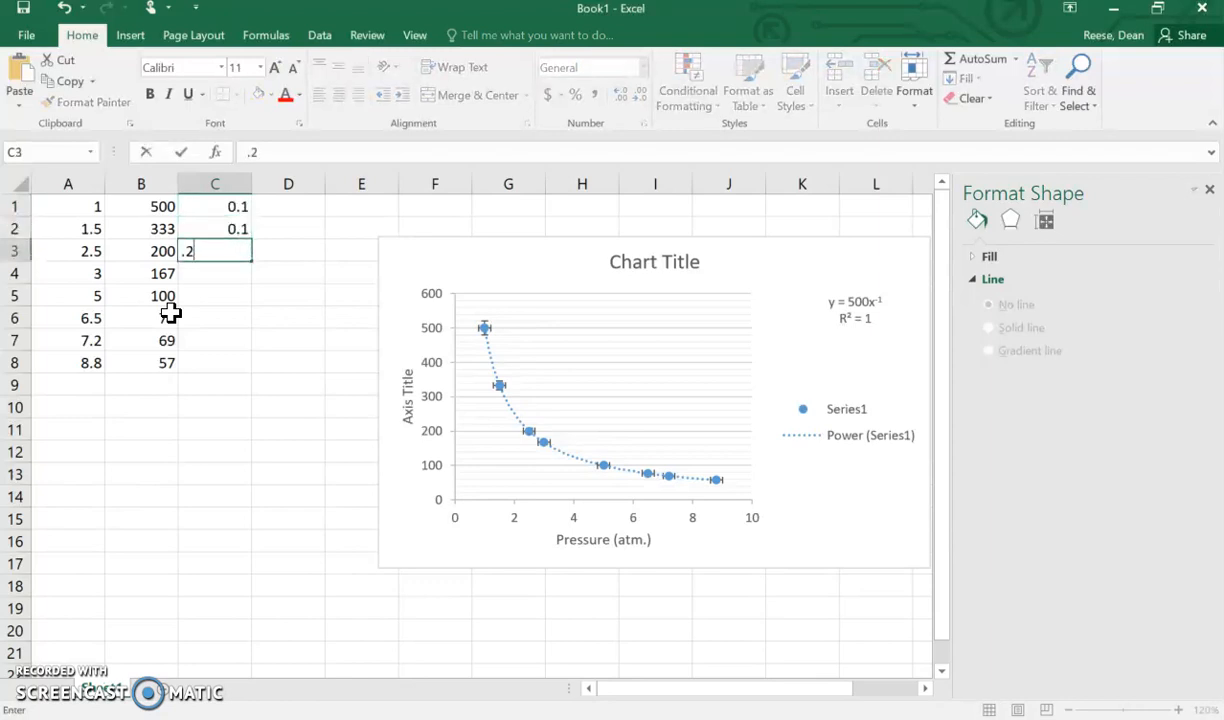
key("Return")
type(".2")
key("Return")
type(".5")
key("Return")
type(".5")
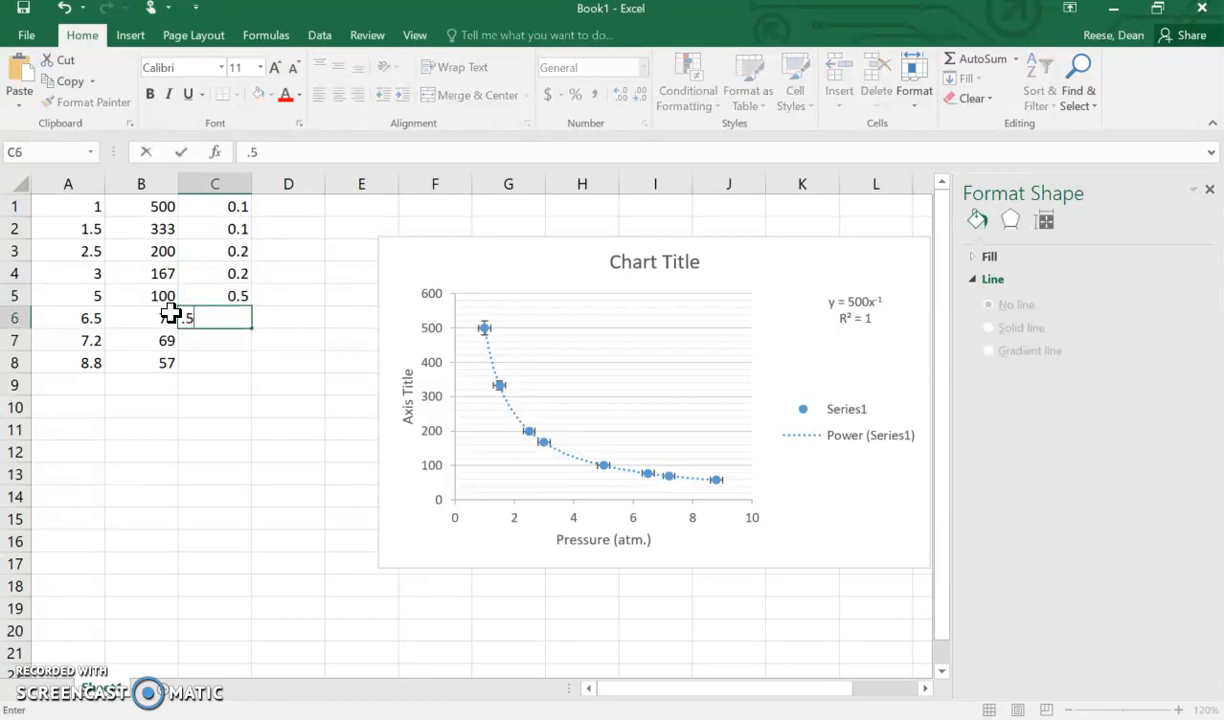
key("Return")
type(".5")
key("Return")
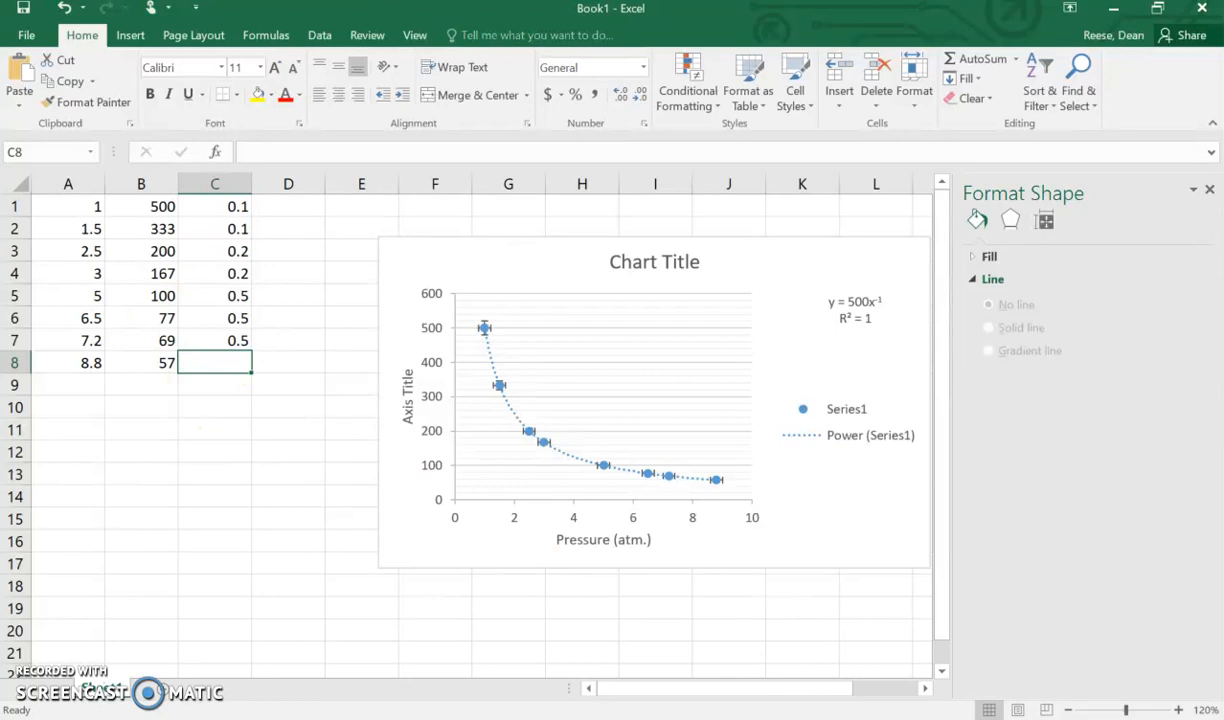
Recheck the end of the problem 3 table in Word and enter 1 in Excel cell C8
key("alt+Tab")
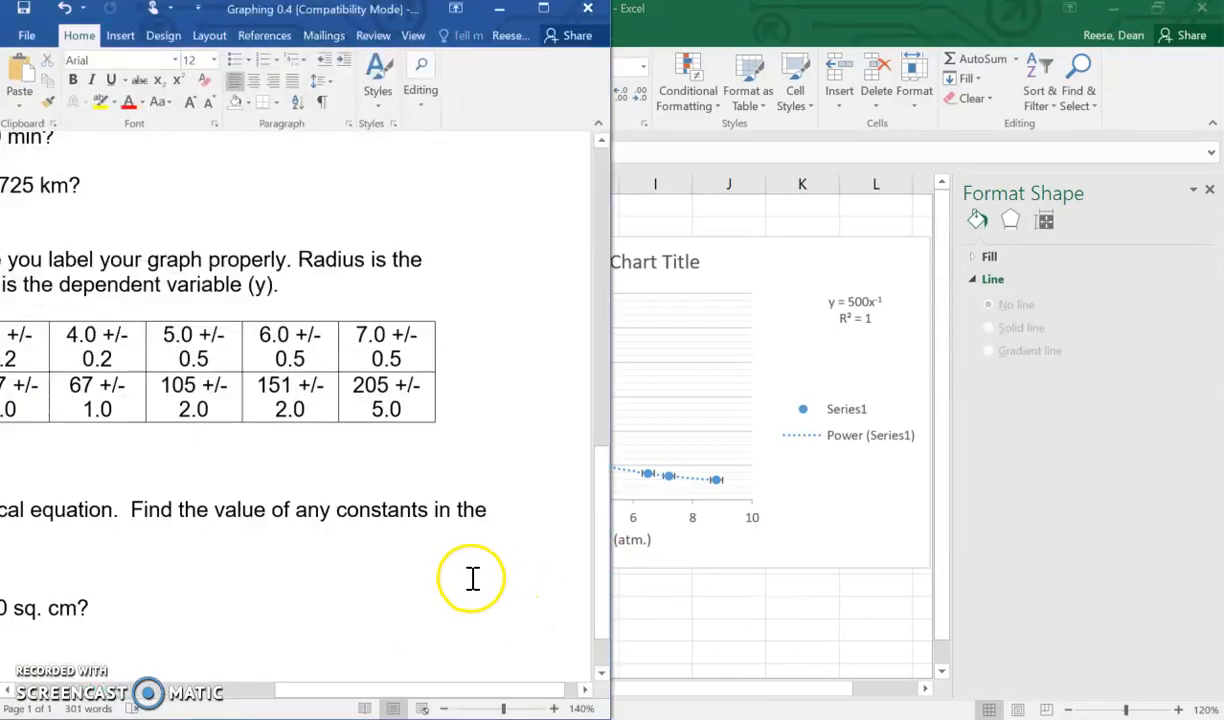
left_click_drag(503, 690, 555, 688)
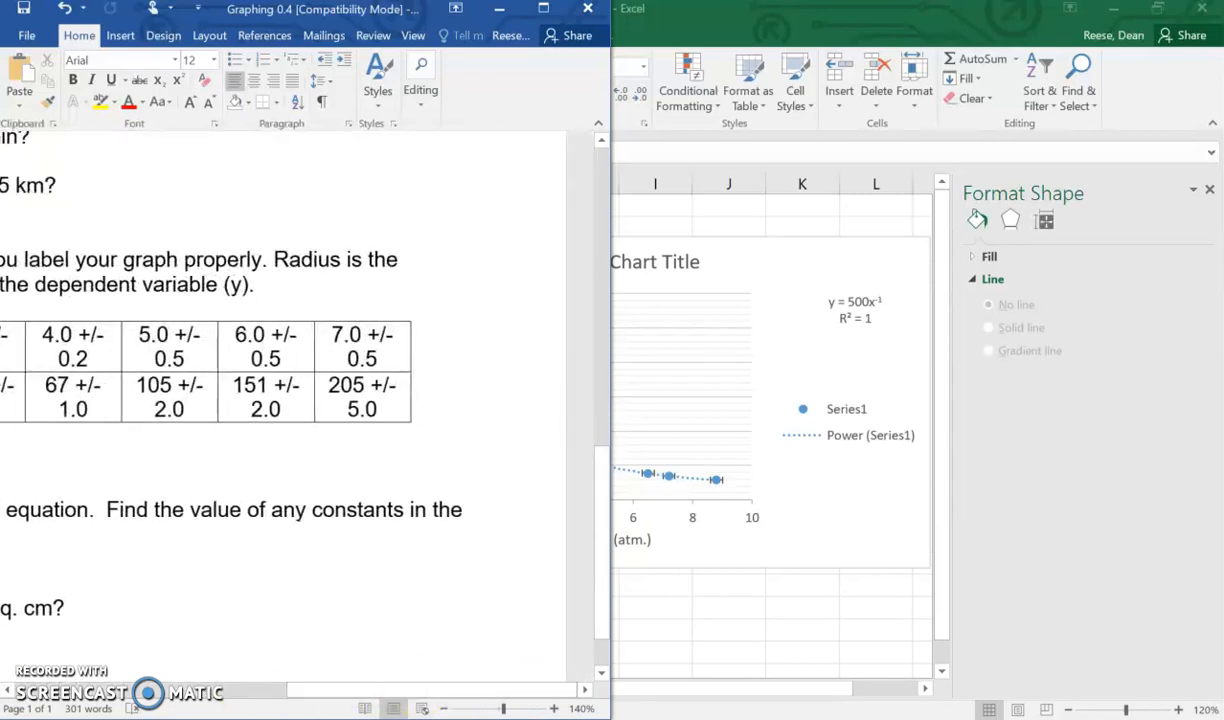
left_click(745, 645)
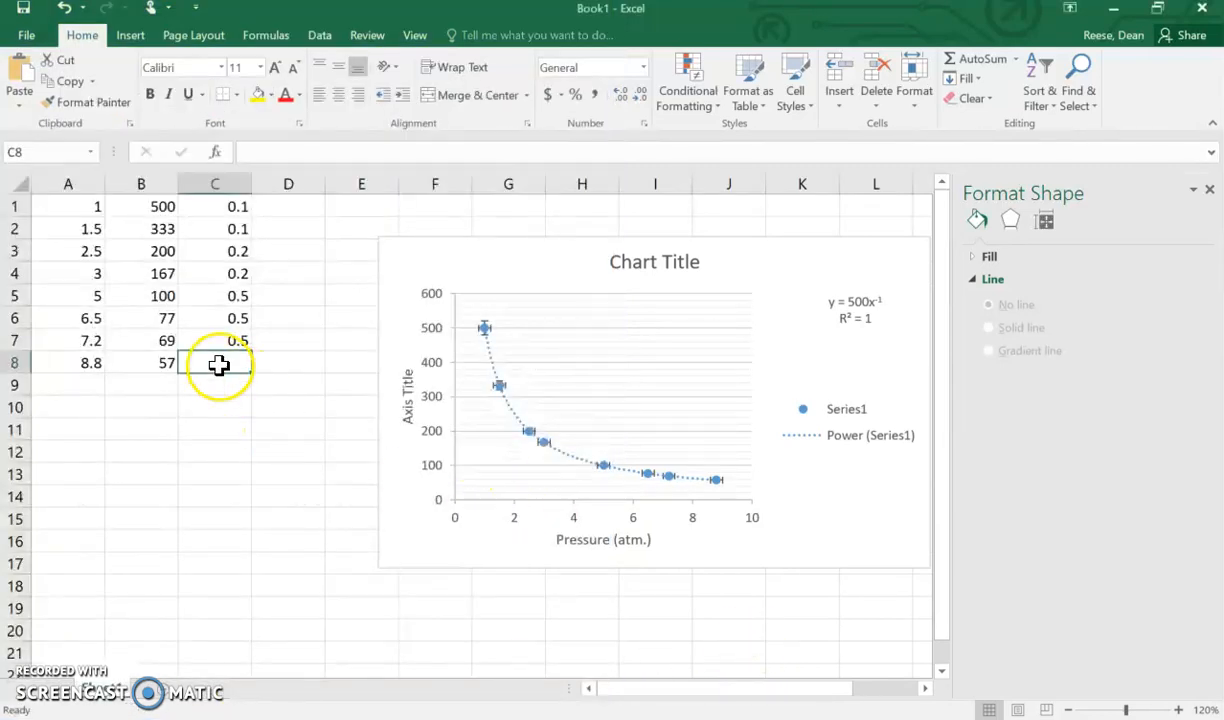
type("1")
left_click(238, 428)
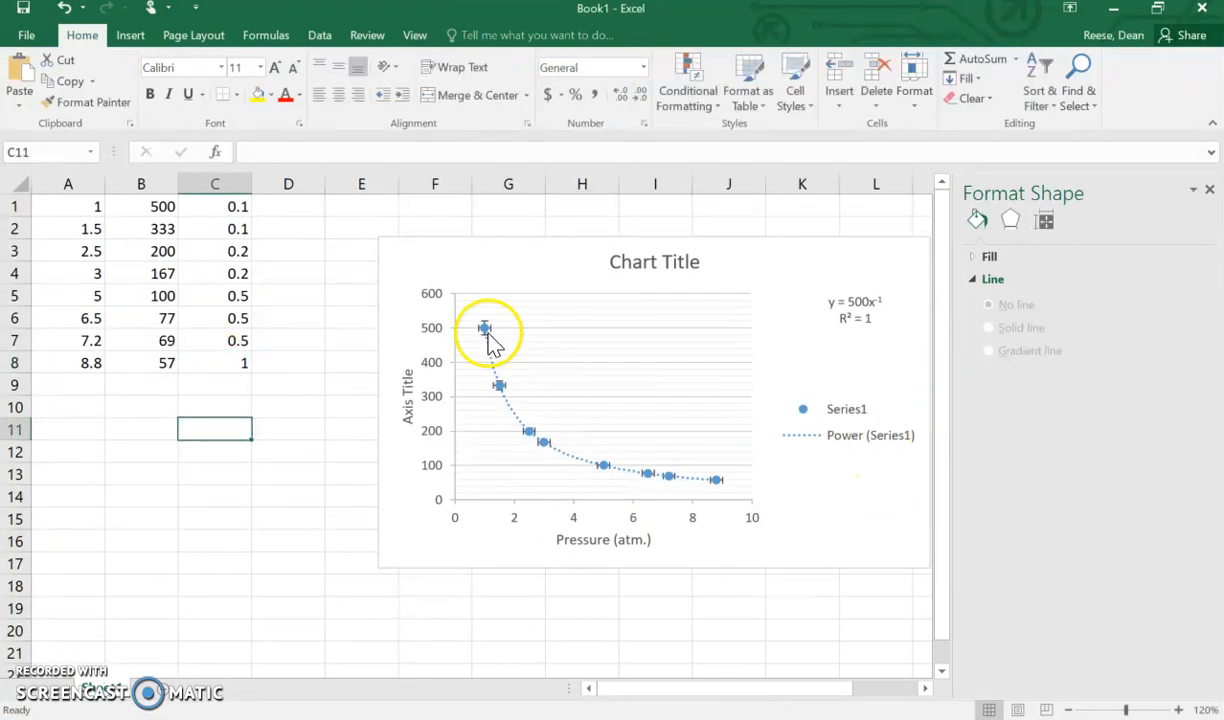
Select the Series 1 X error bars on the chart and open their error bar options
left_click(505, 392)
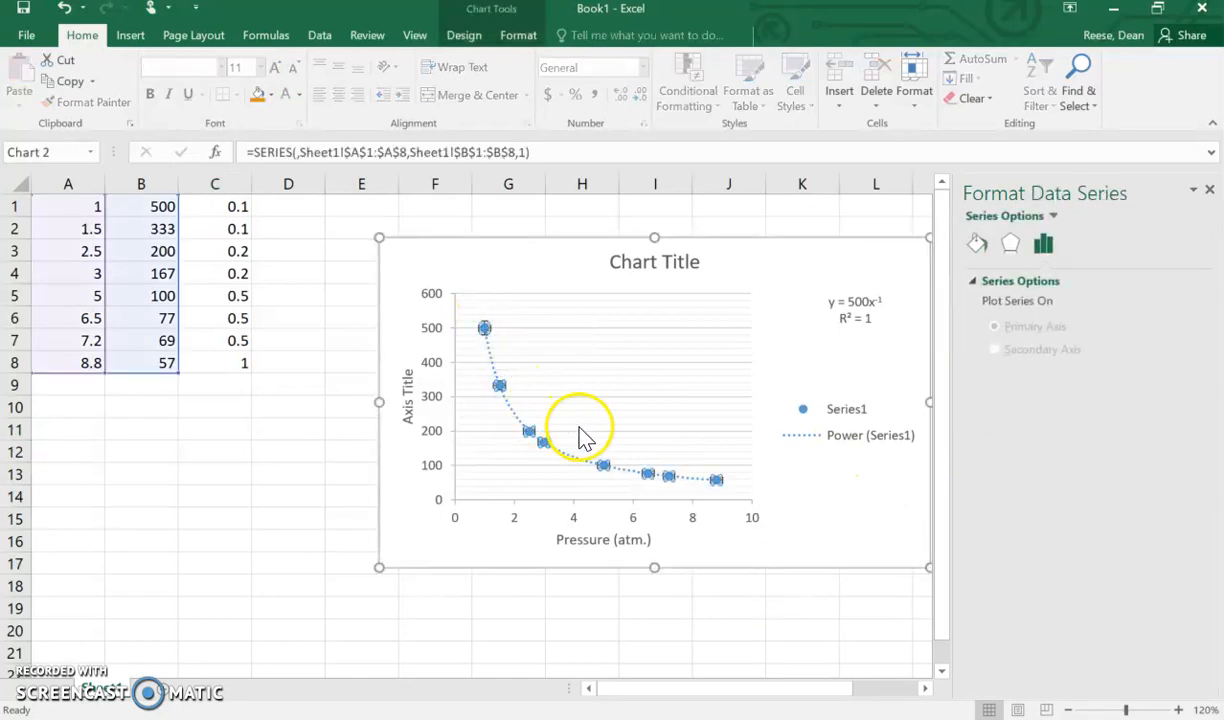
left_click(727, 490)
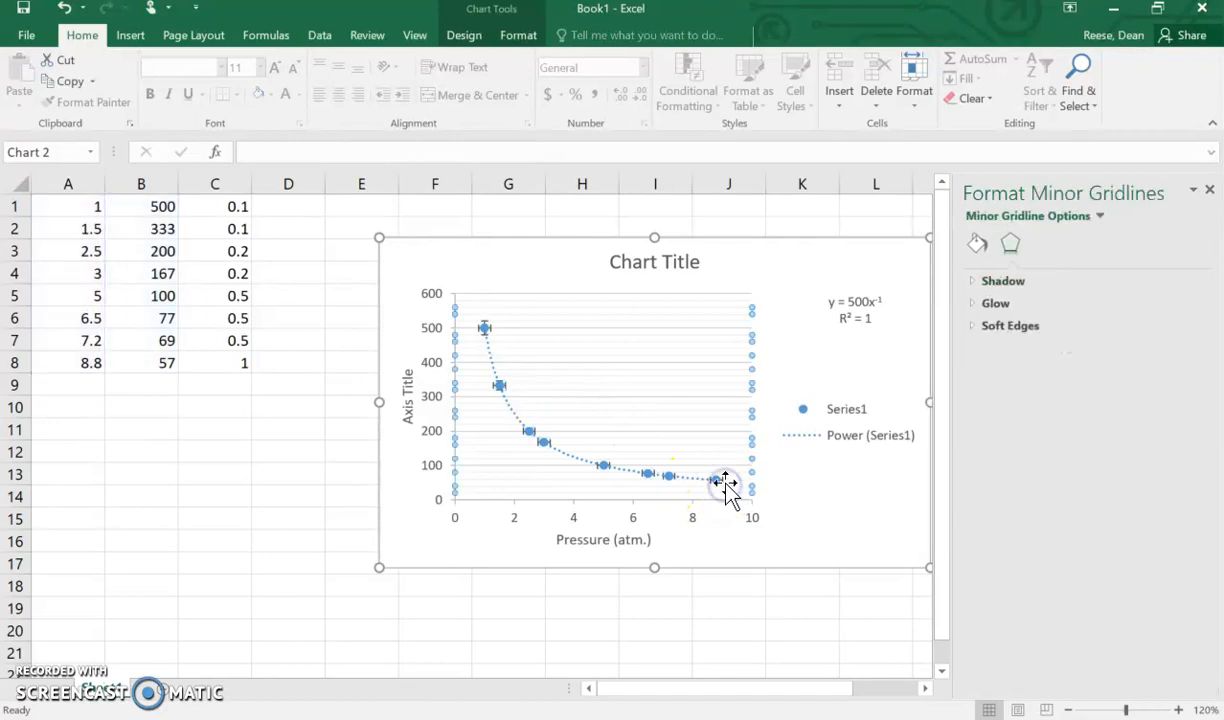
left_click(723, 482)
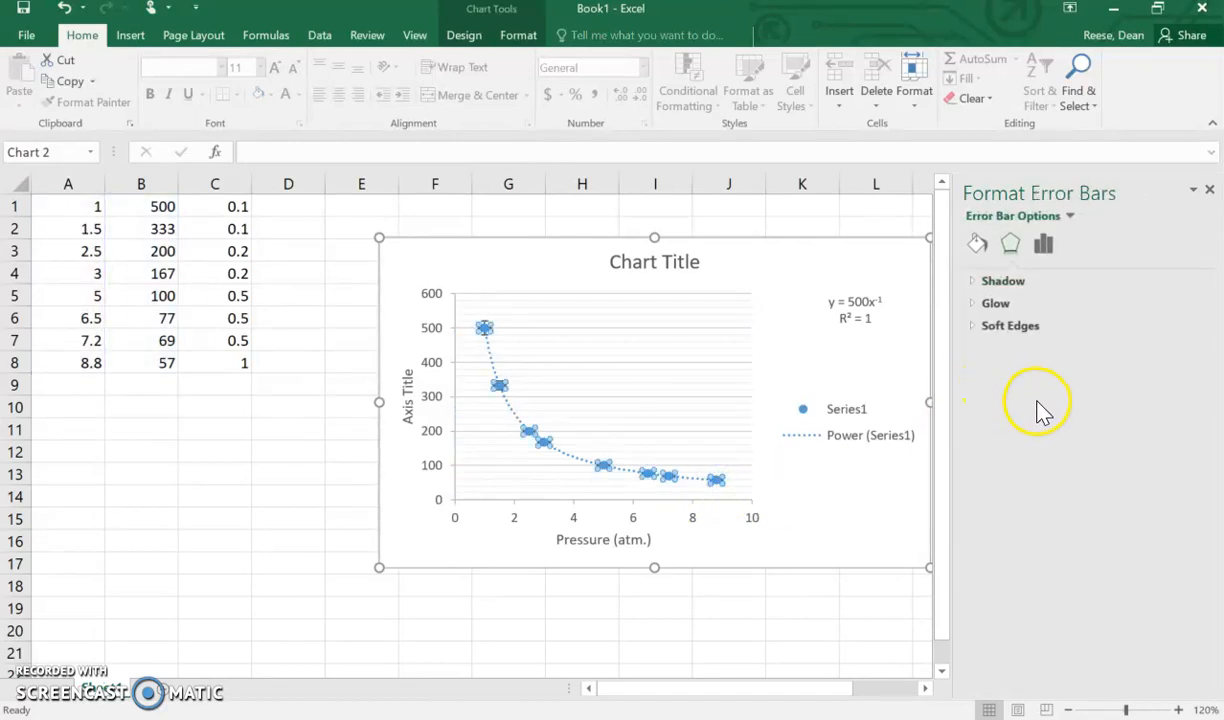
right_click(722, 480)
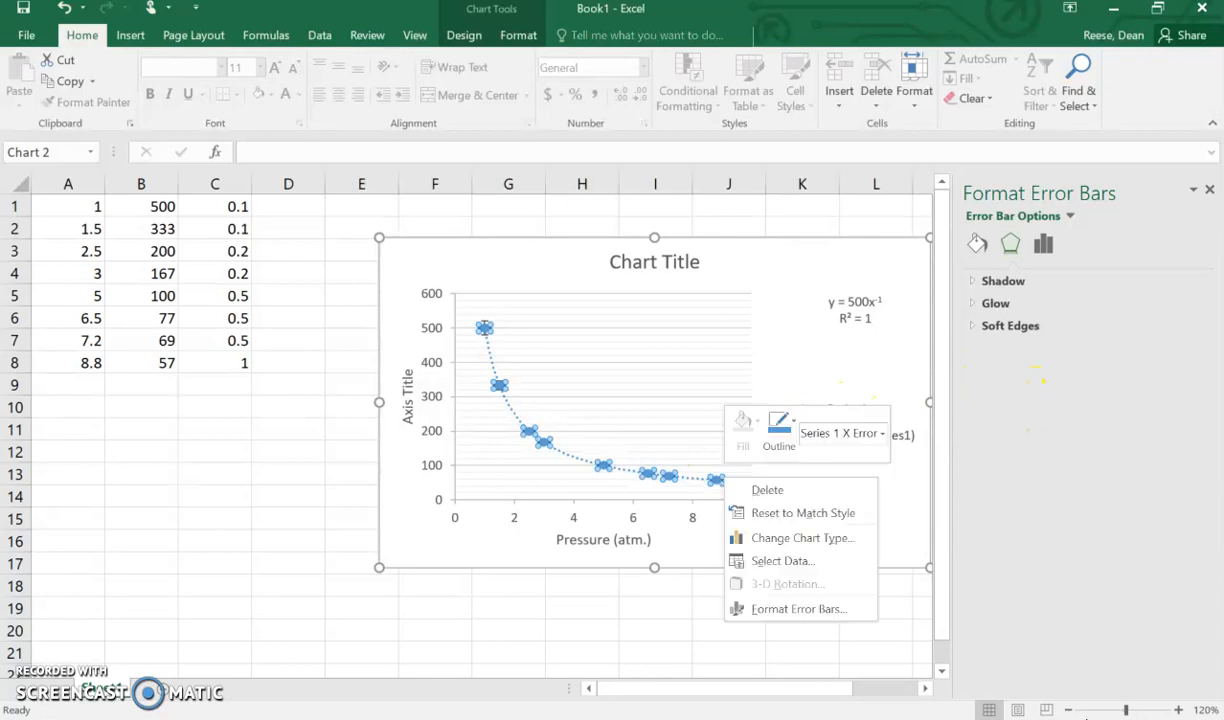
left_click(788, 607)
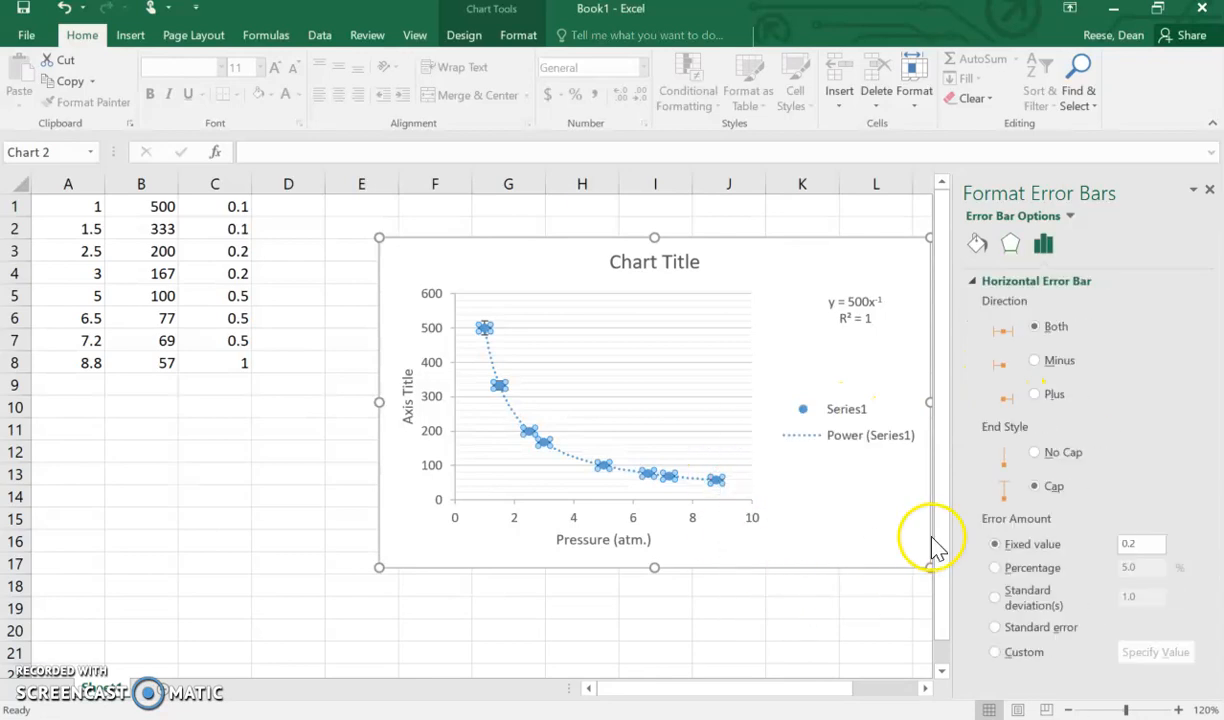
Change the horizontal error bars to custom amounts, using C1:C8 for both the positive and negative error values
left_click(995, 651)
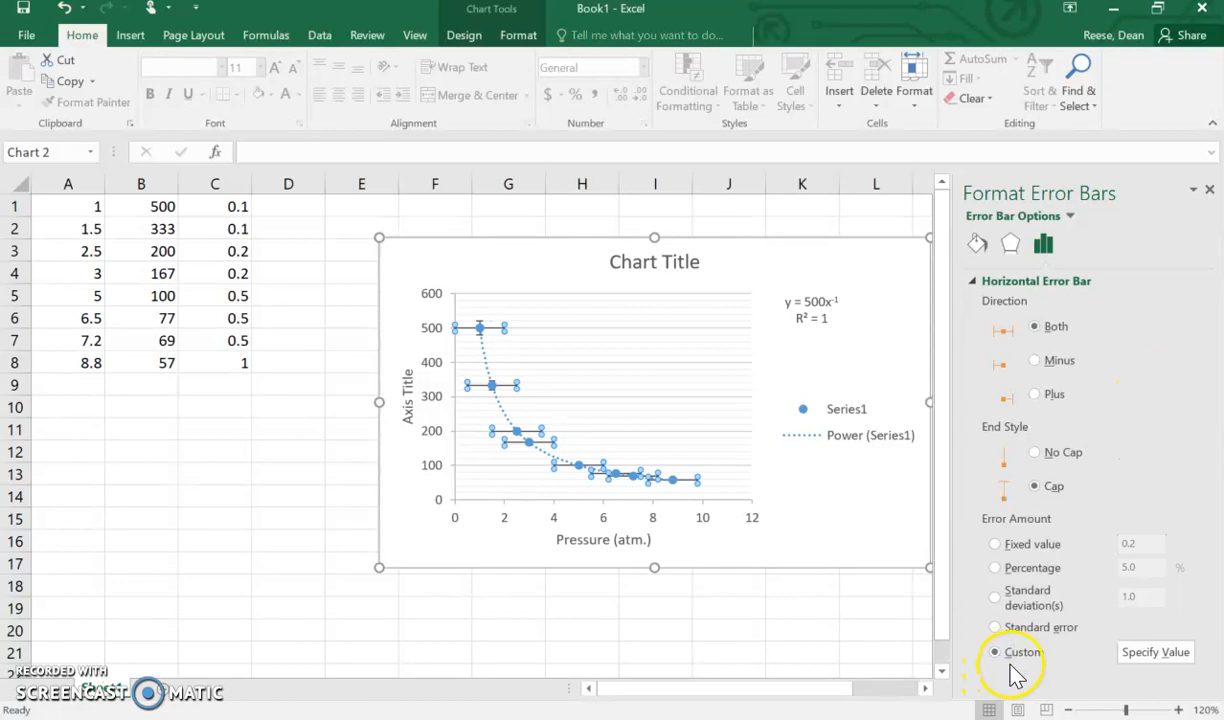
left_click(1177, 658)
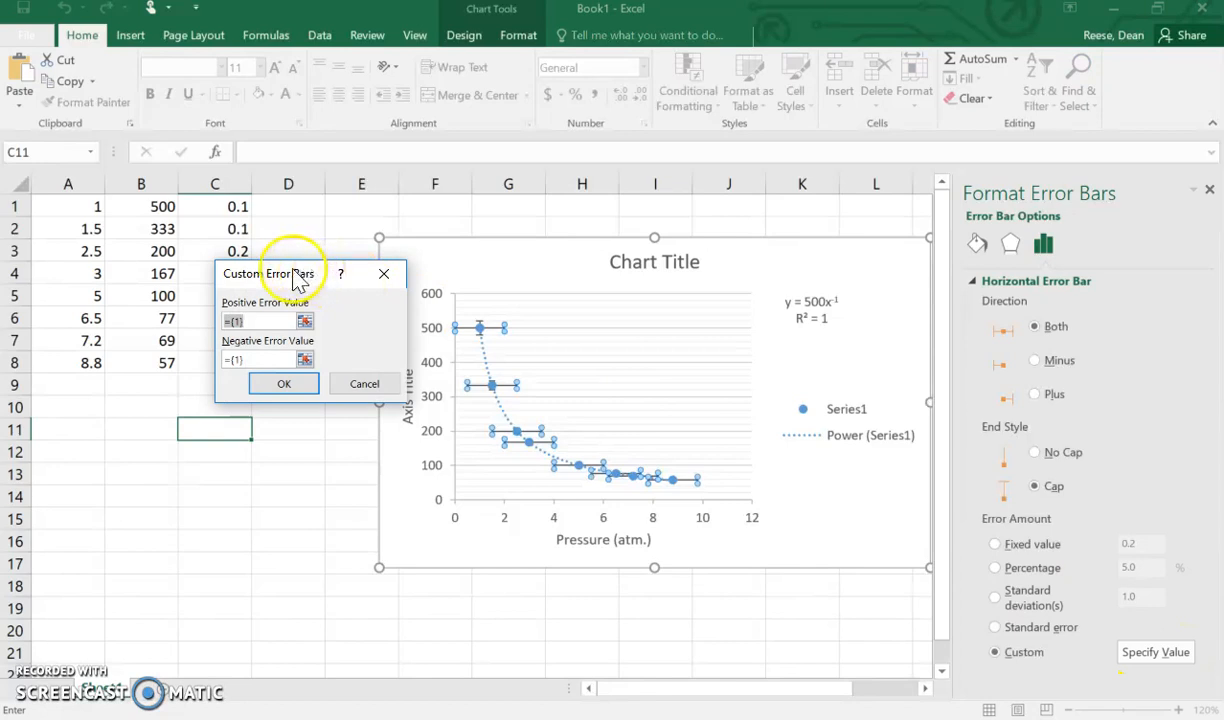
left_click_drag(298, 281, 468, 319)
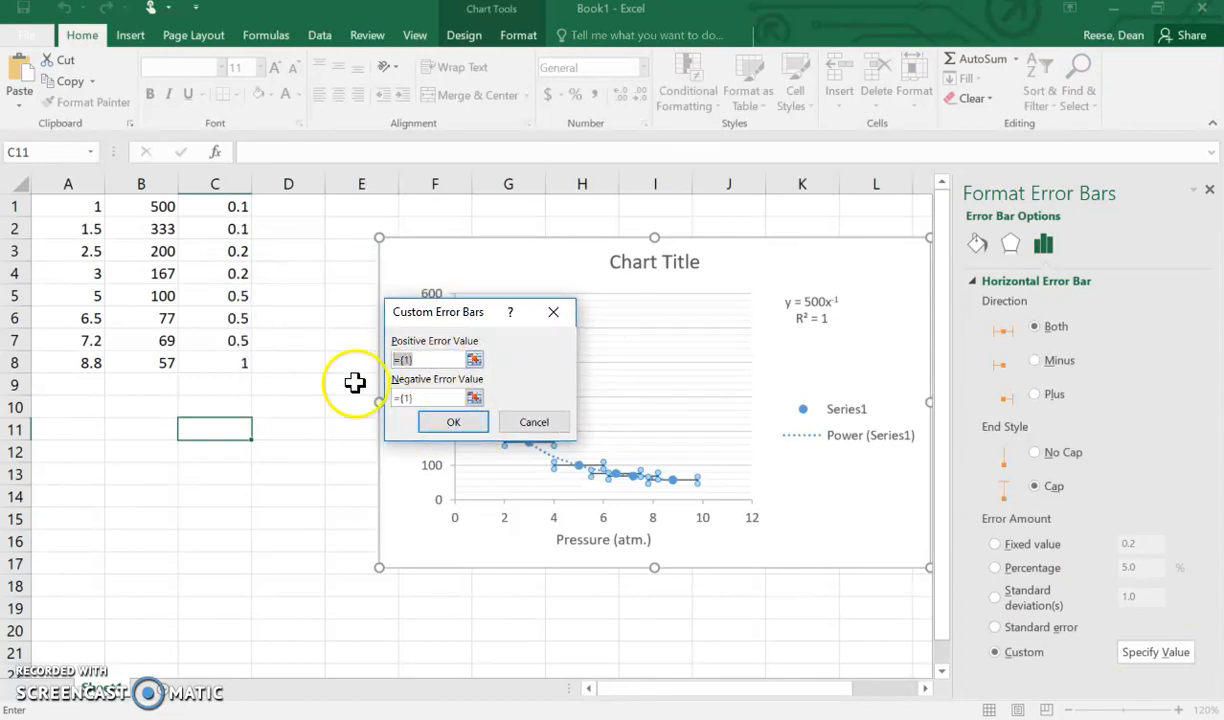
left_click_drag(235, 211, 245, 360)
left_click(427, 397)
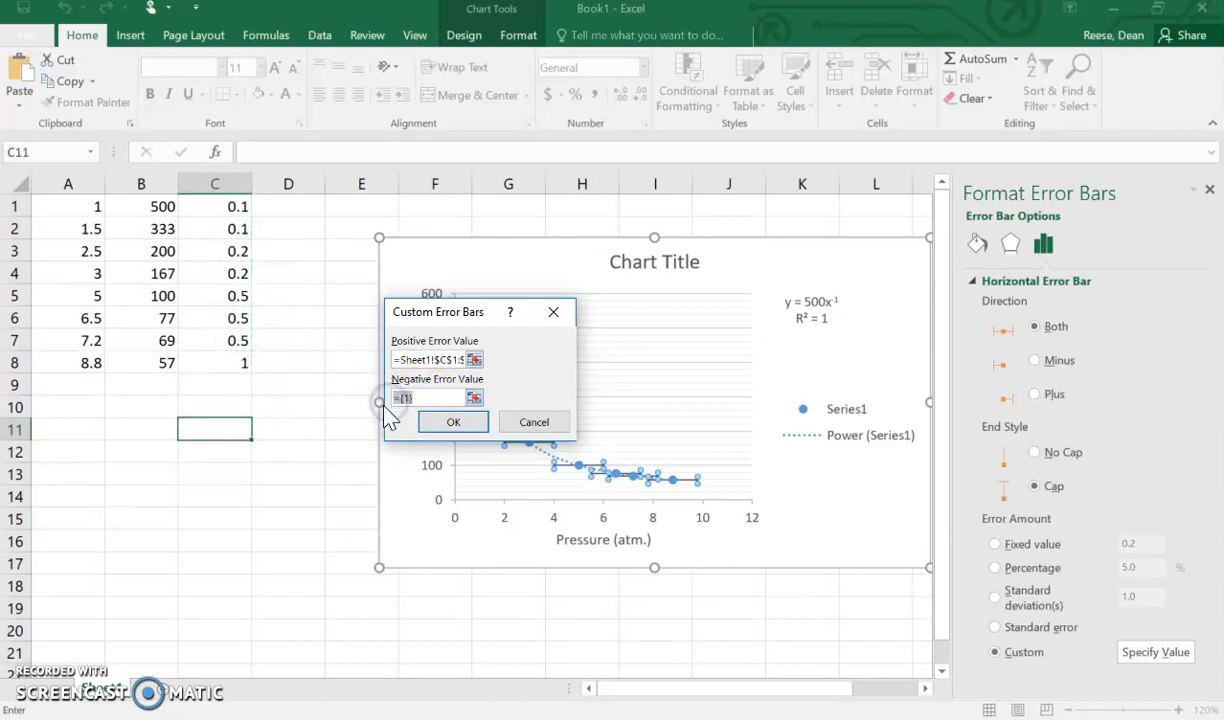
left_click_drag(229, 207, 232, 355)
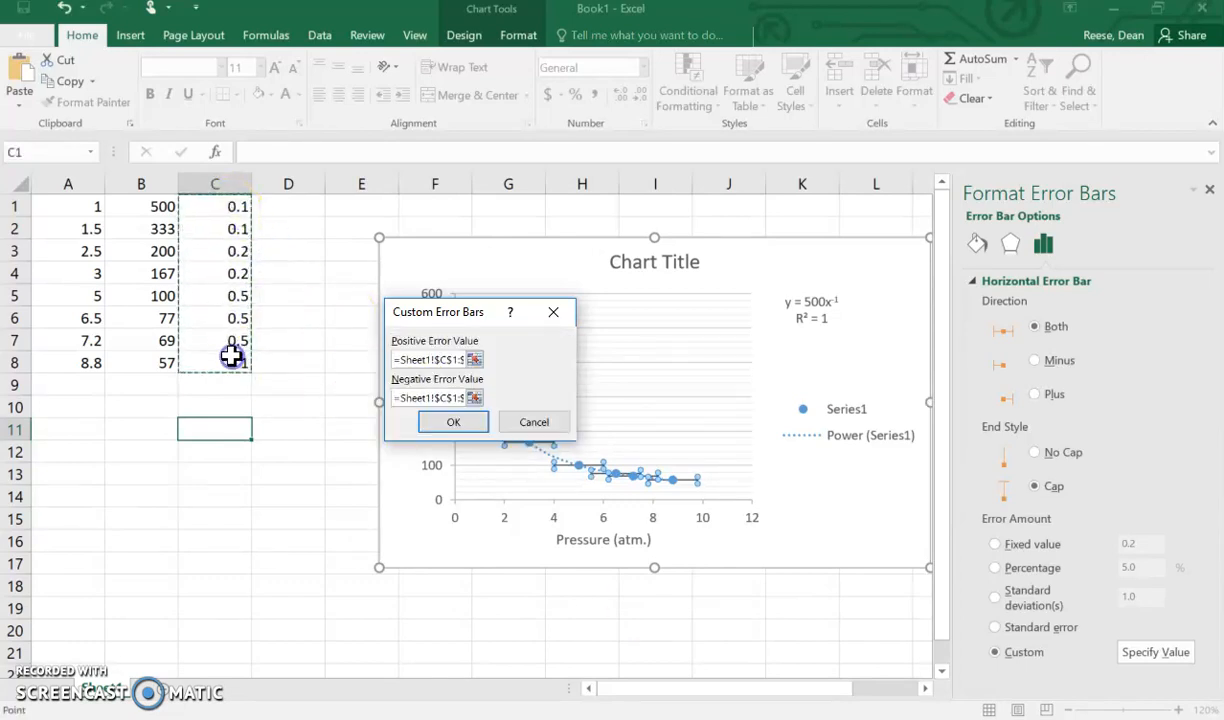
left_click(454, 423)
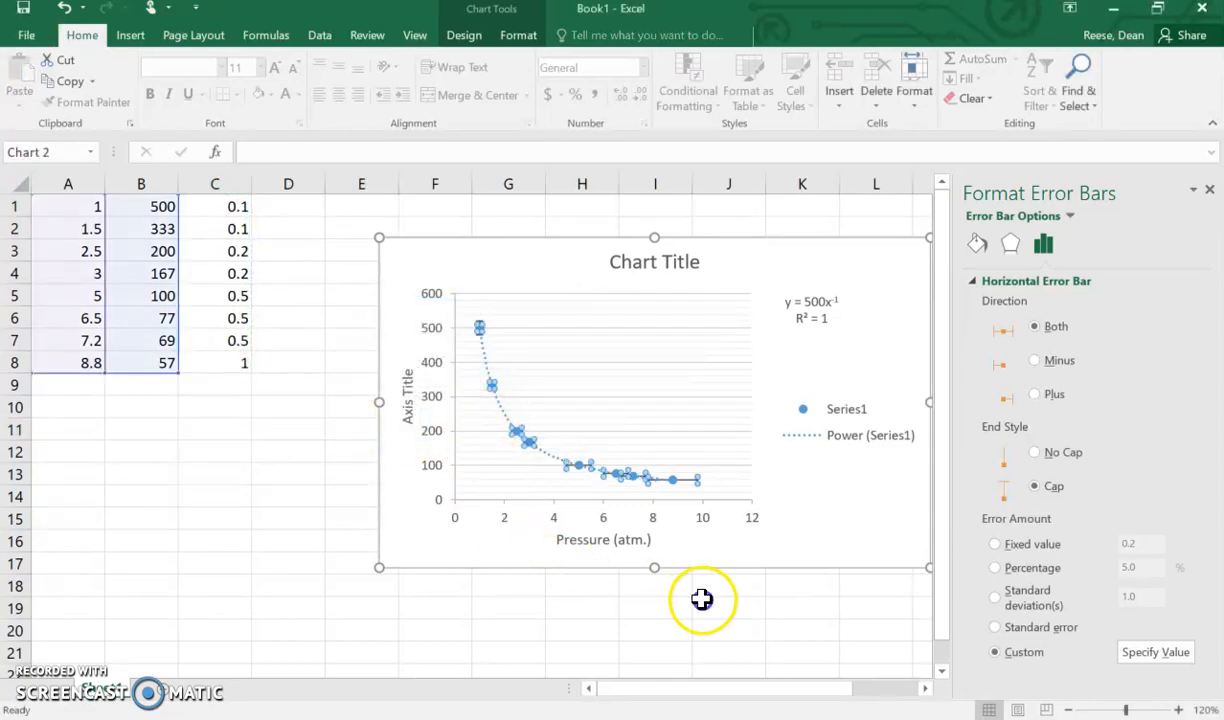
Inspect the individual horizontal error bars on the plotted points, and deselect the chart by selecting cell C20
left_click(704, 600)
left_click(632, 424)
left_click(692, 487)
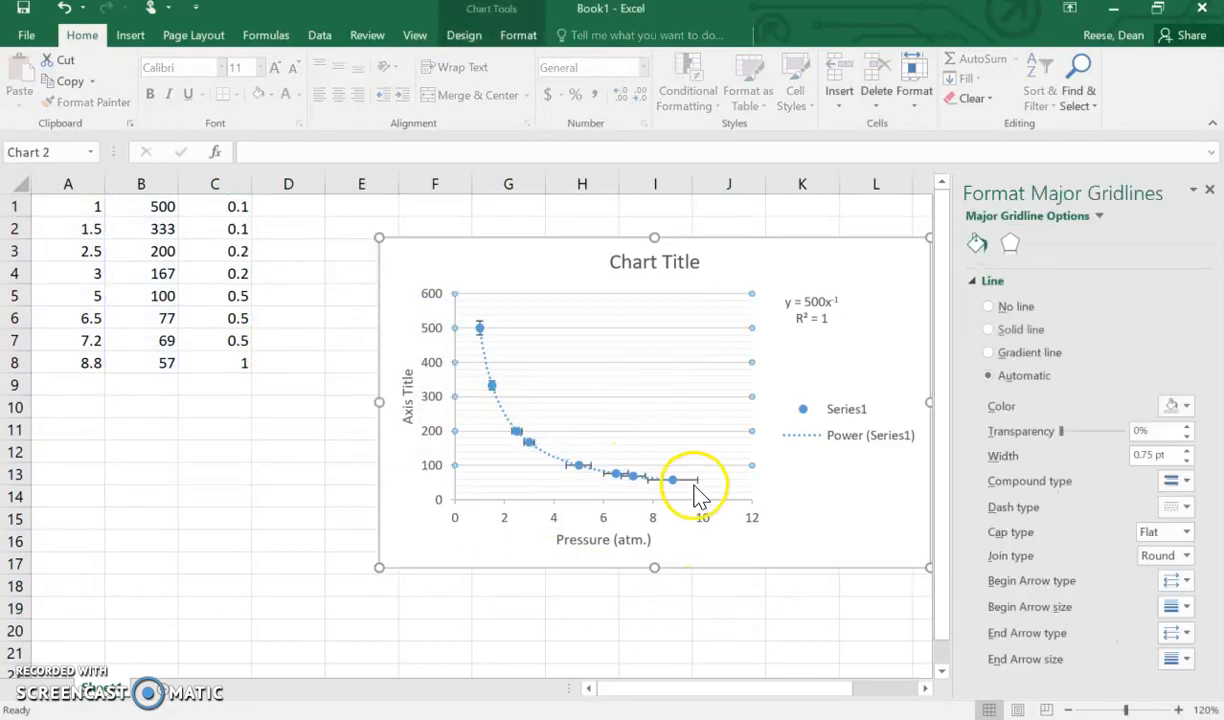
left_click(546, 428)
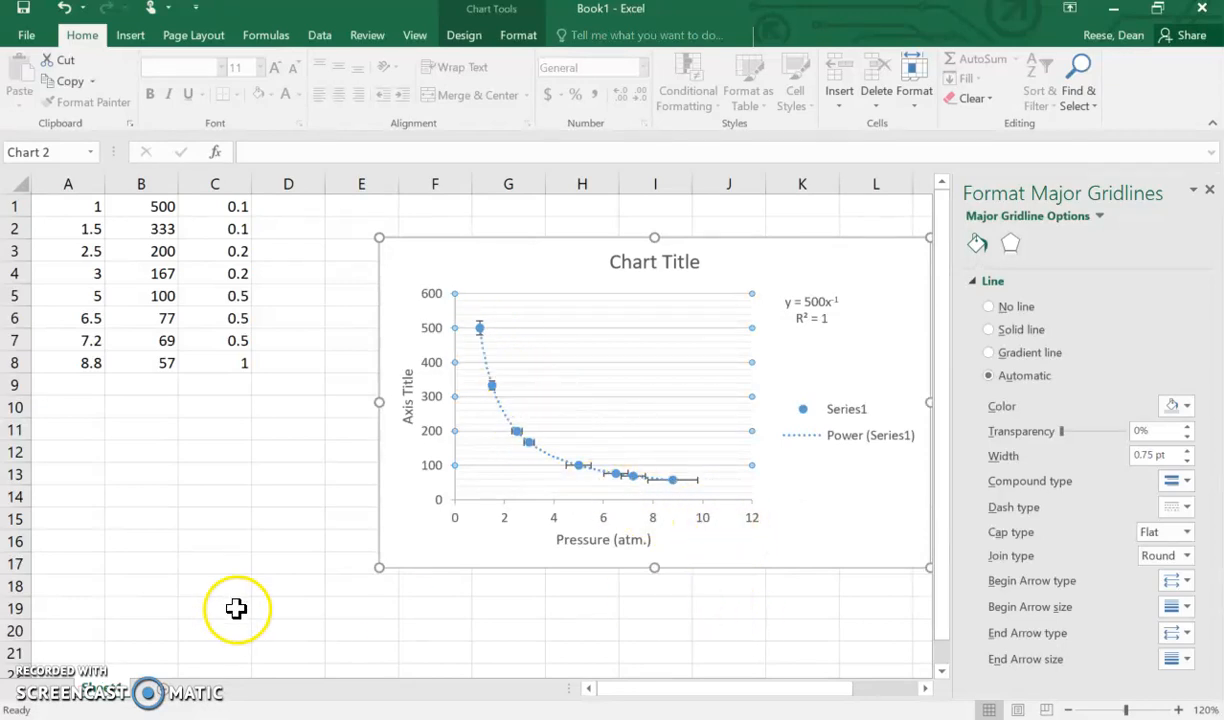
left_click(200, 624)
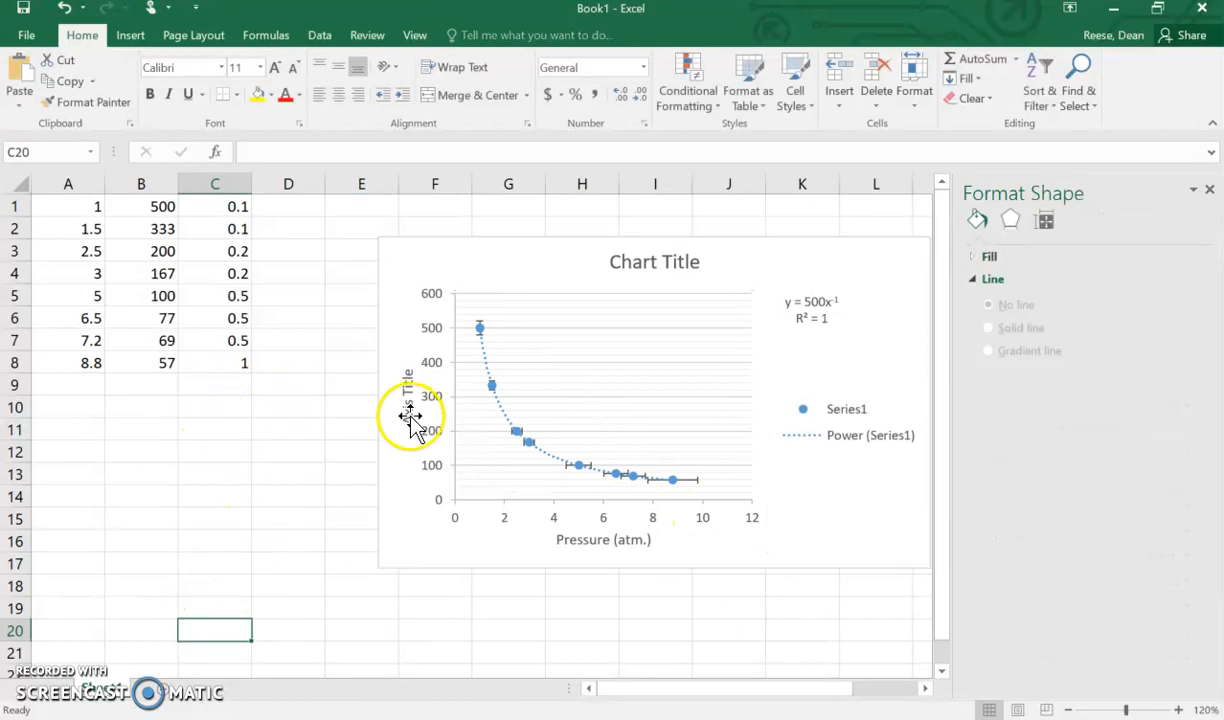